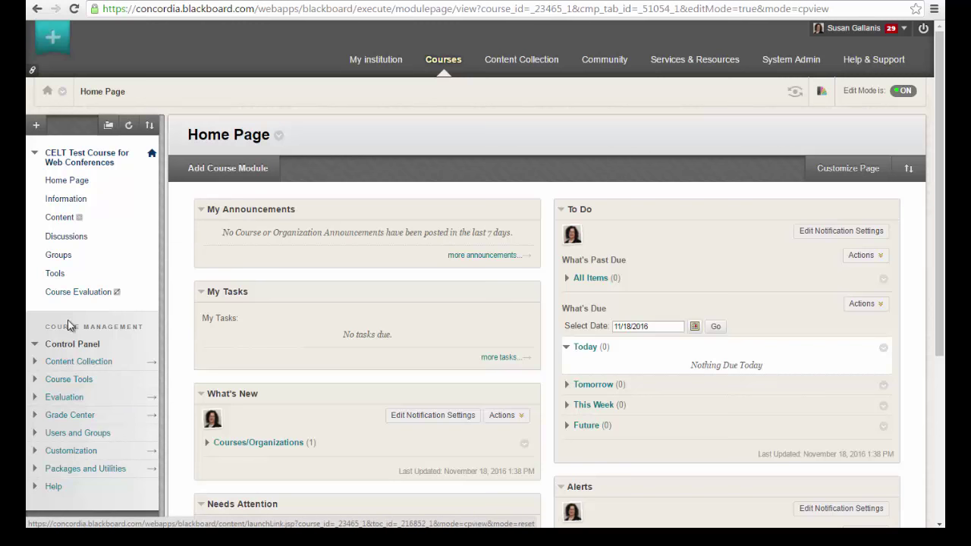
Step: Open Blackboard Collaborate Ultra from the course tools of the CELT Test Course for Web Conferences
click(66, 387)
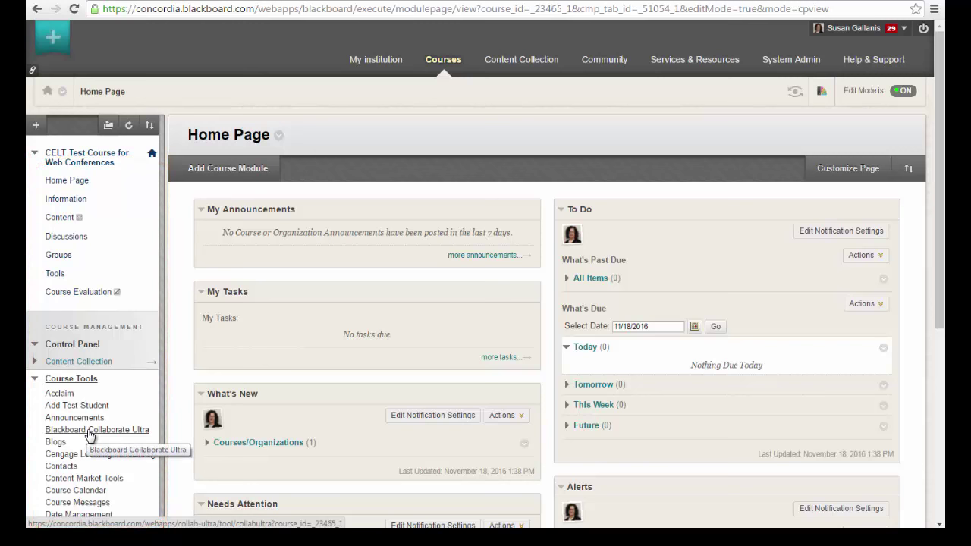
click(90, 434)
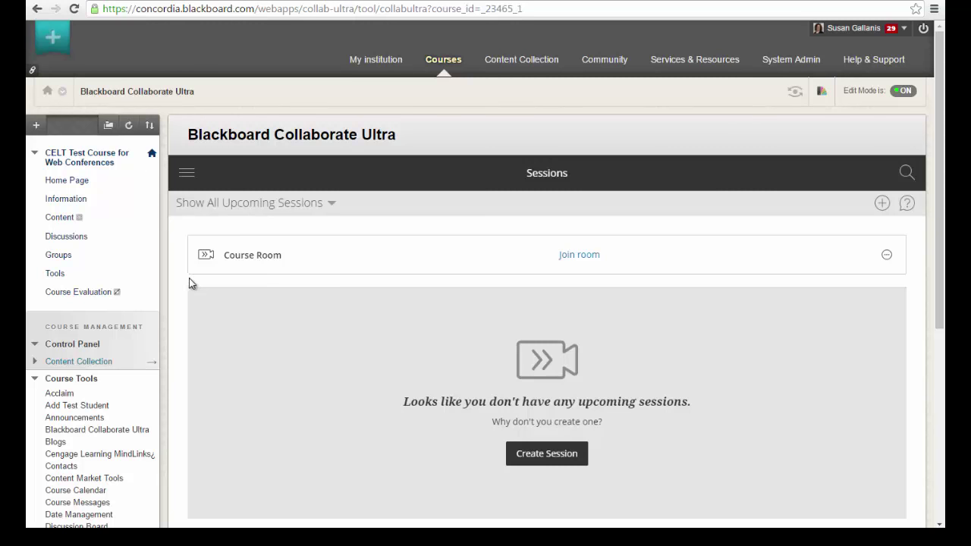
Step: View the Collaborate Recordings list and return to the Sessions list
click(189, 180)
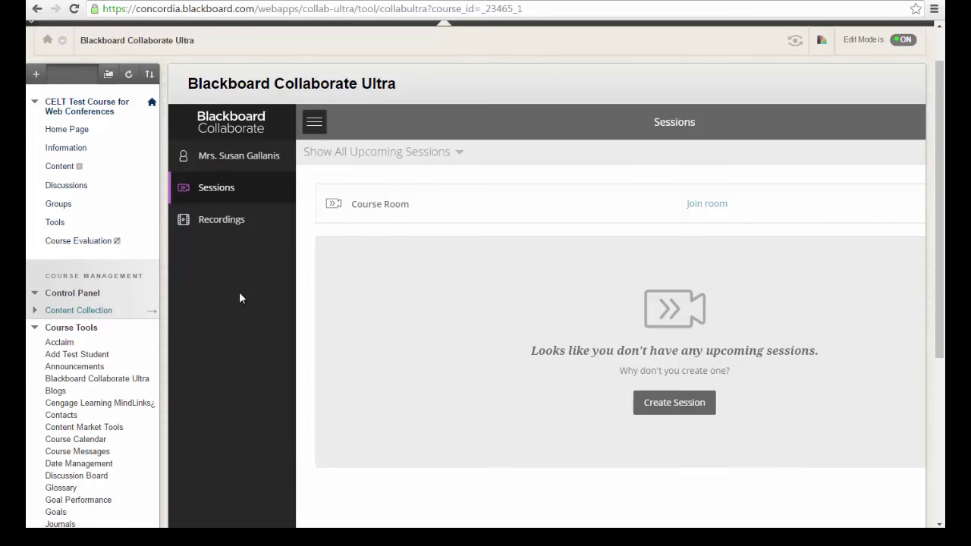
click(226, 221)
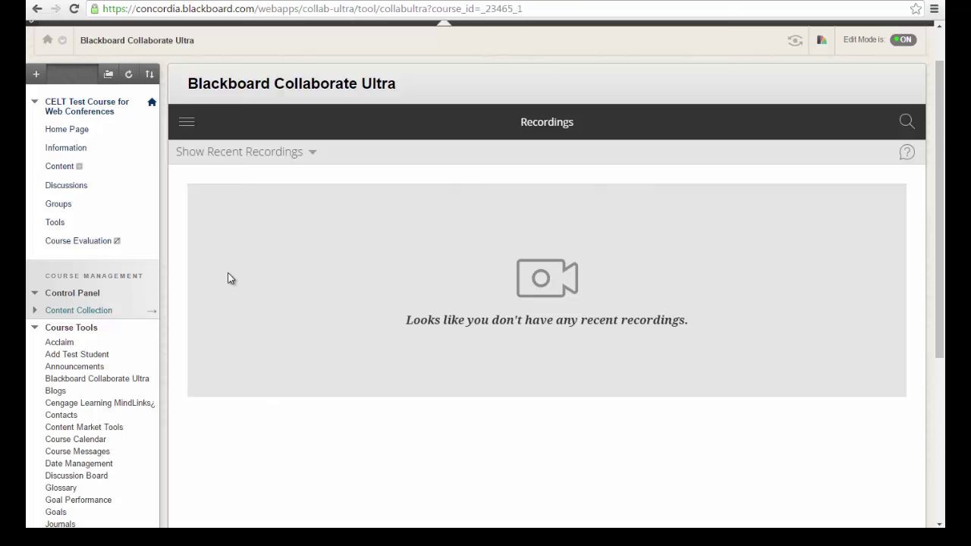
click(188, 126)
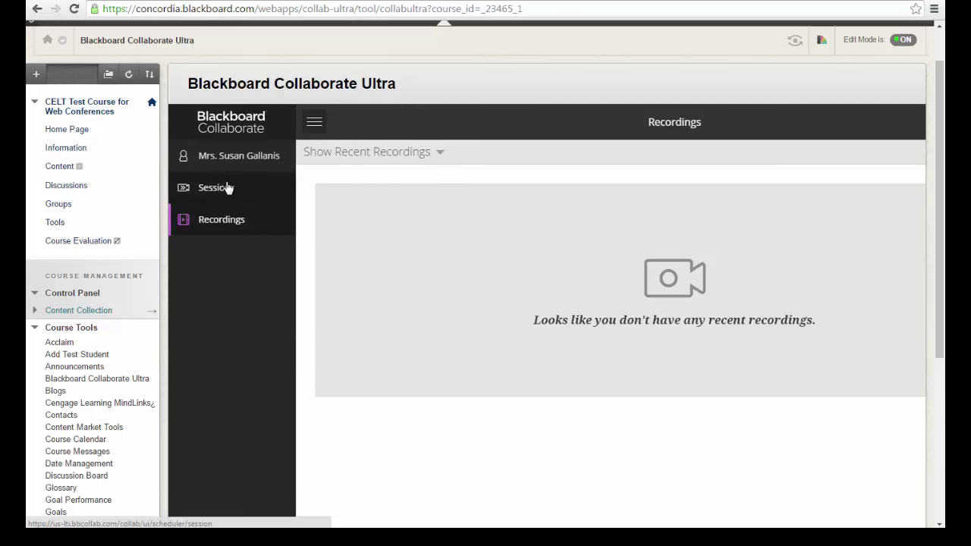
click(227, 188)
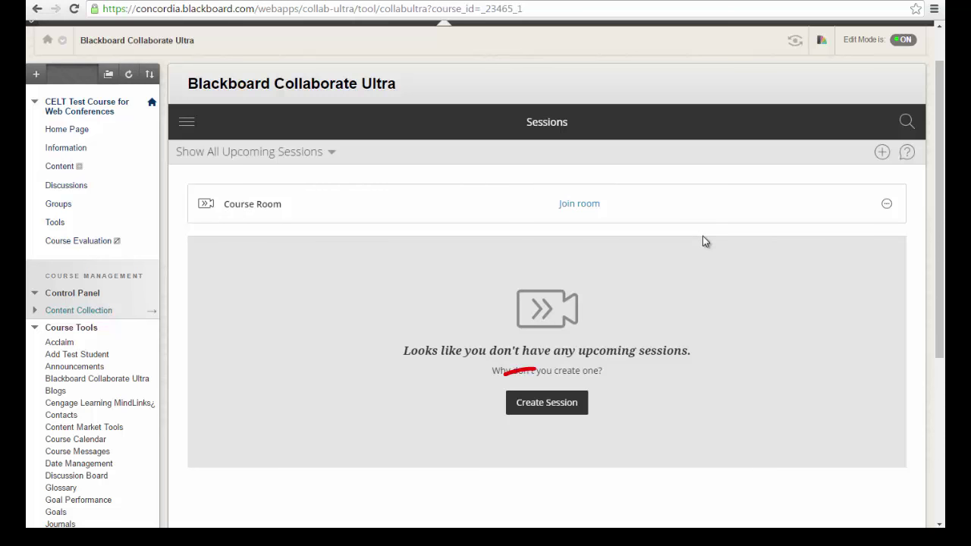
Step: Open the guest link settings of the Course Room
click(554, 406)
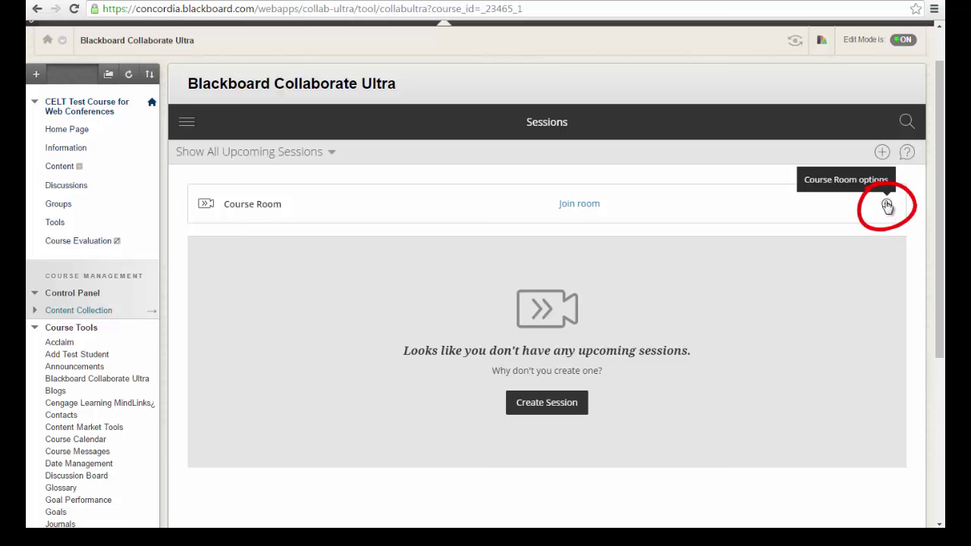
click(888, 205)
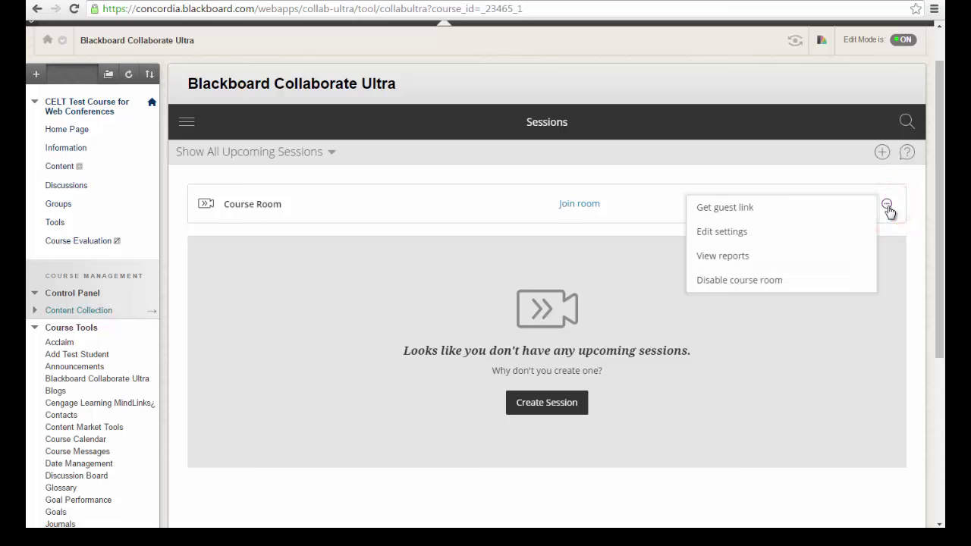
click(737, 214)
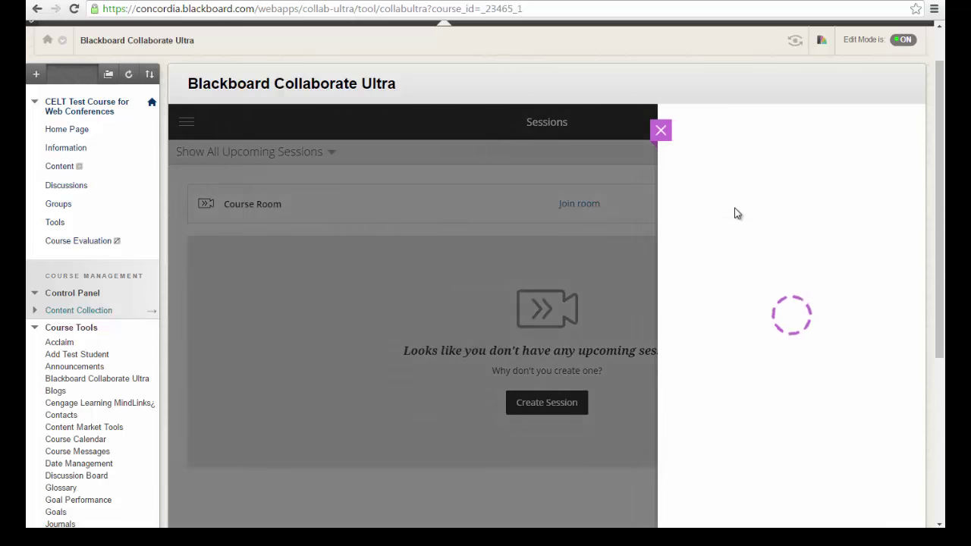
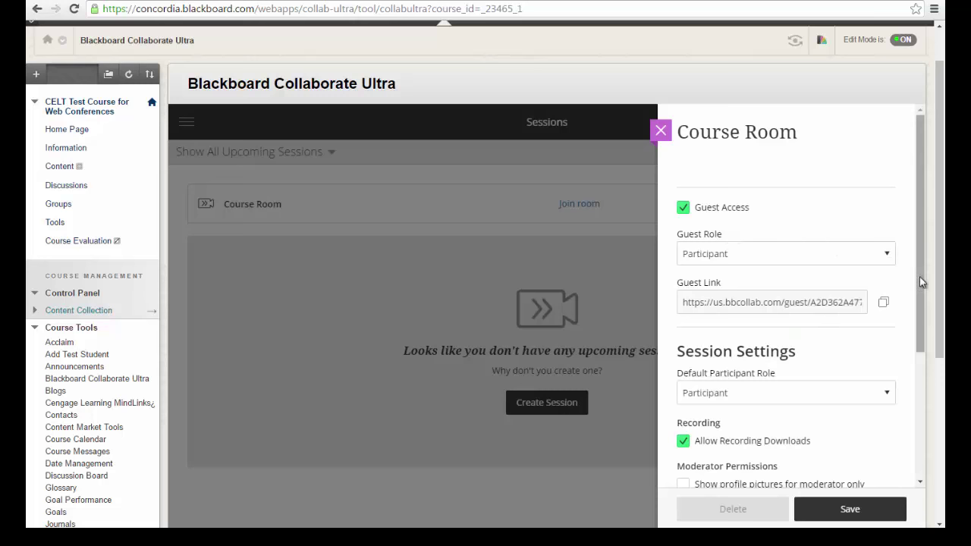
Step: Review the Course Room's session settings, keep Participant as the default role and telephone joining allowed, and save the settings
drag(918, 278, 918, 310)
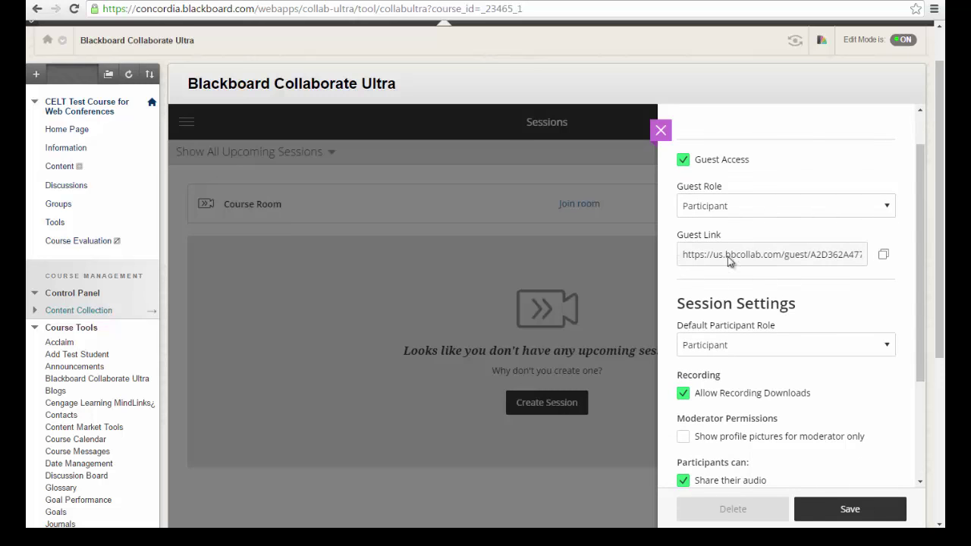
drag(920, 275, 928, 351)
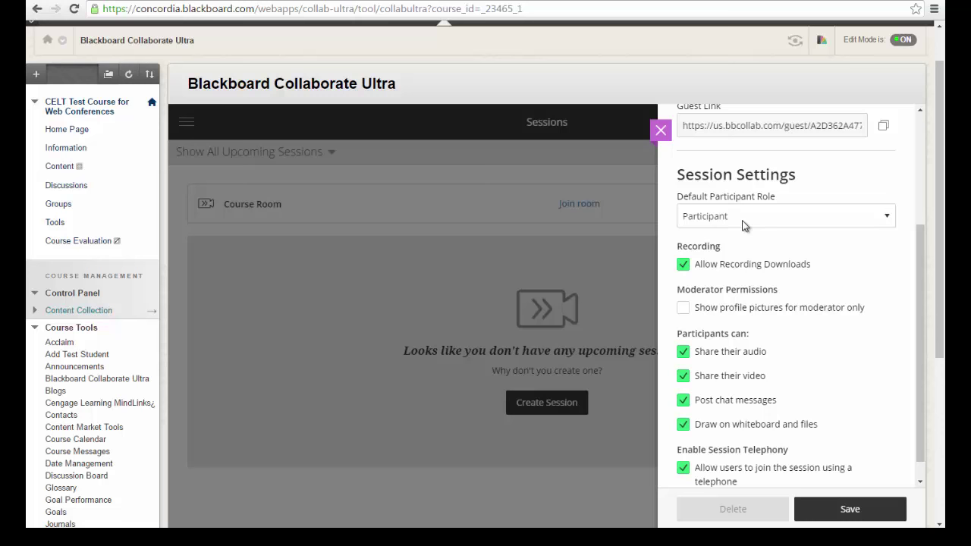
click(888, 222)
click(888, 220)
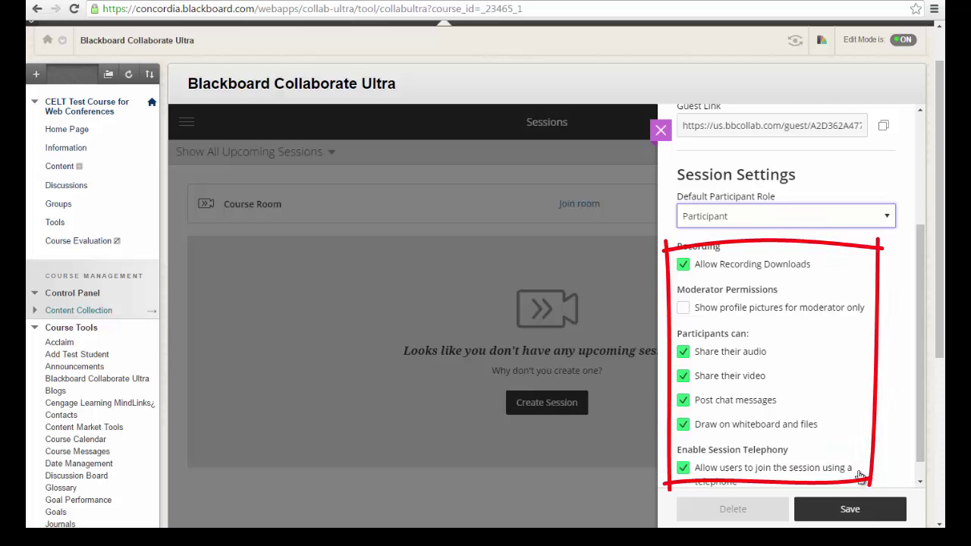
click(685, 473)
click(685, 473)
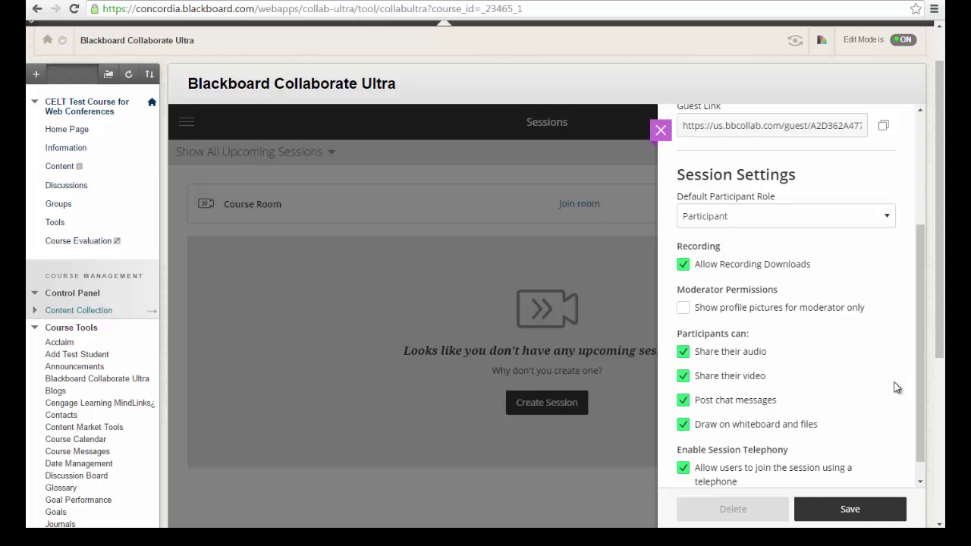
click(850, 512)
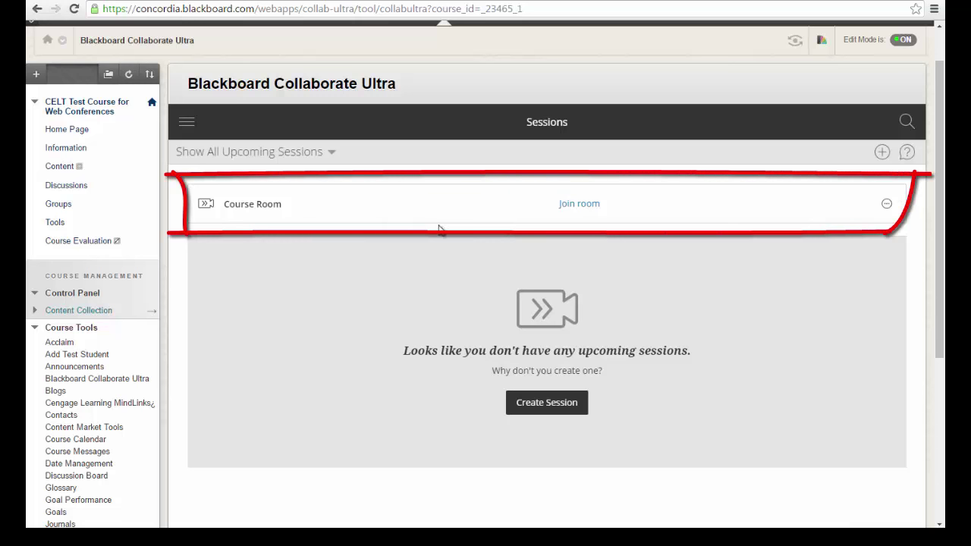
Step: Join the Course Room, start the microphone and camera setup, and allow the browser to access both devices
click(580, 204)
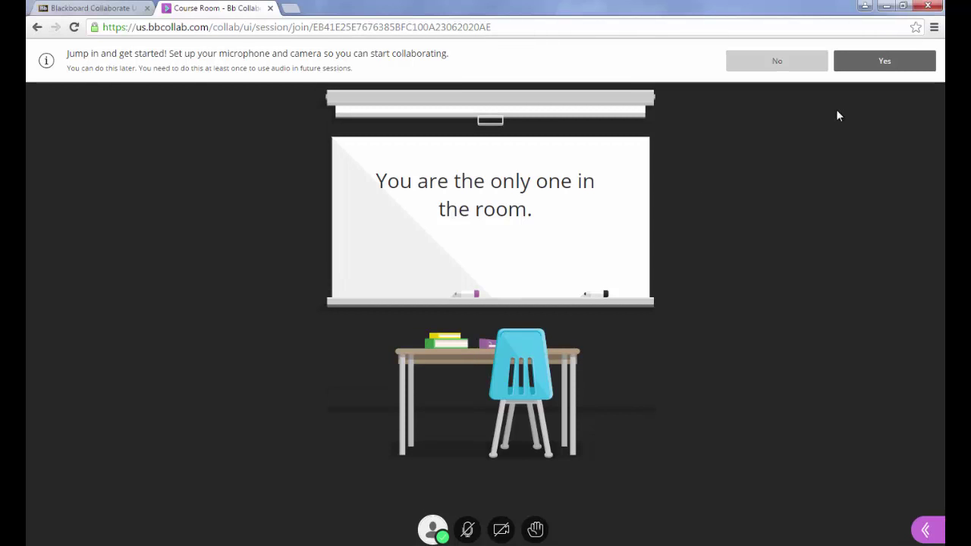
click(884, 64)
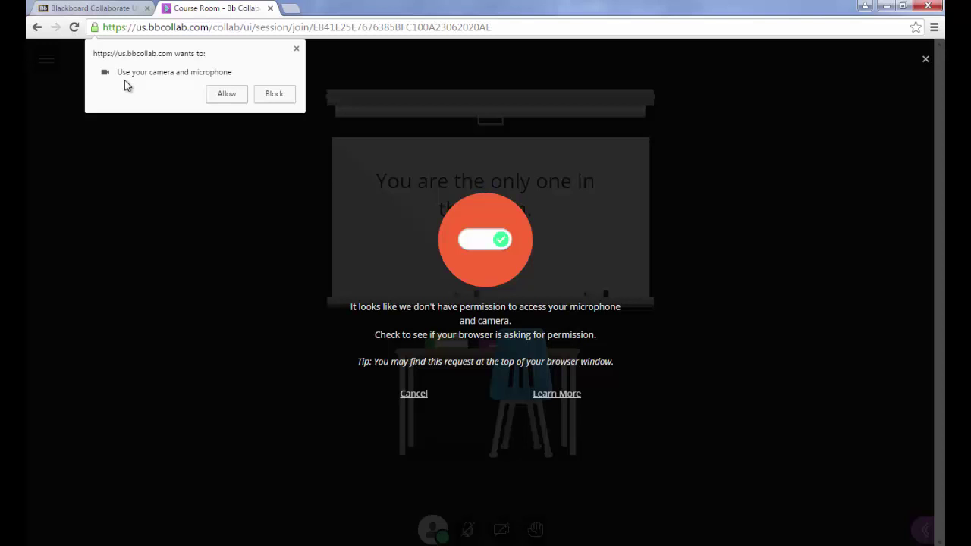
click(225, 98)
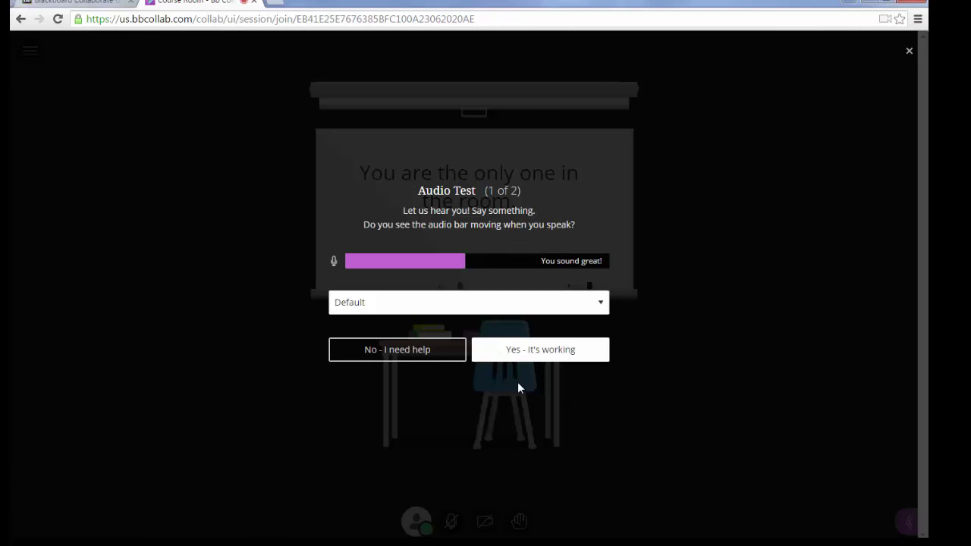
Step: Confirm that the audio and video tests are working, keeping the selected devices, and dismiss the setup tip
click(546, 351)
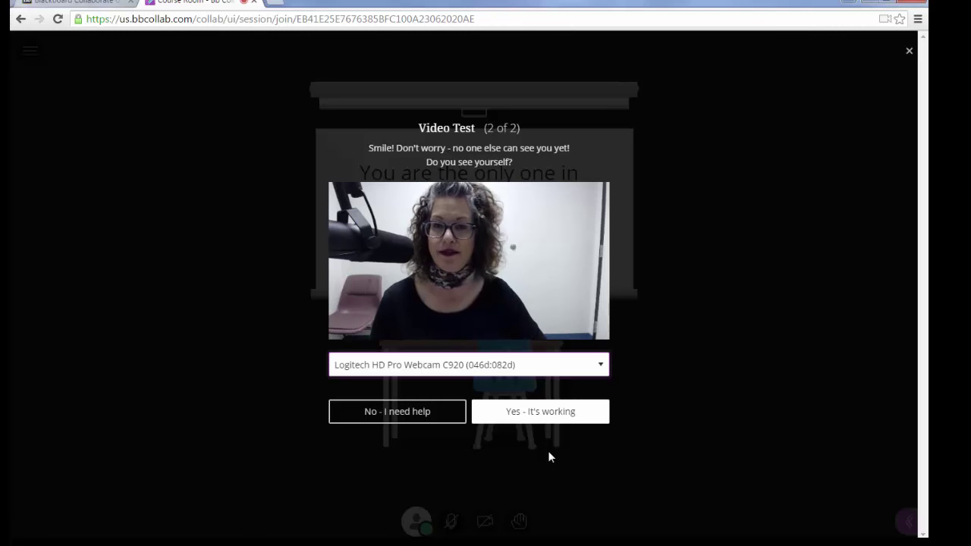
click(548, 411)
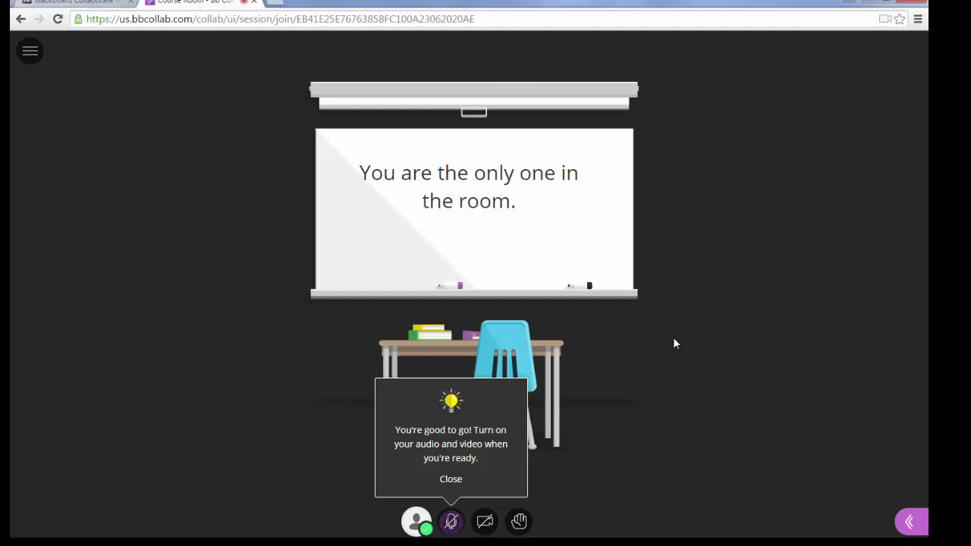
click(451, 478)
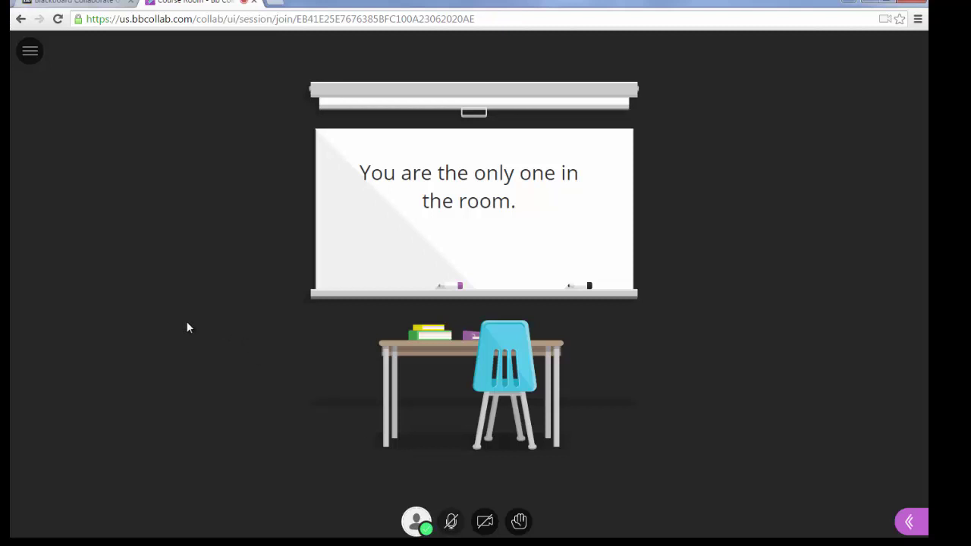
Step: Start recording the Course Room session, and stop the recording again
click(29, 53)
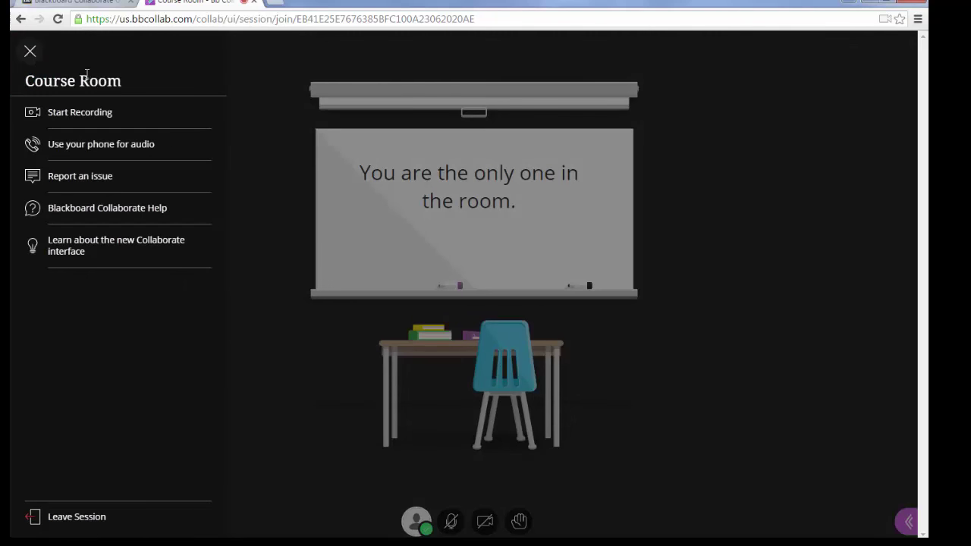
click(79, 112)
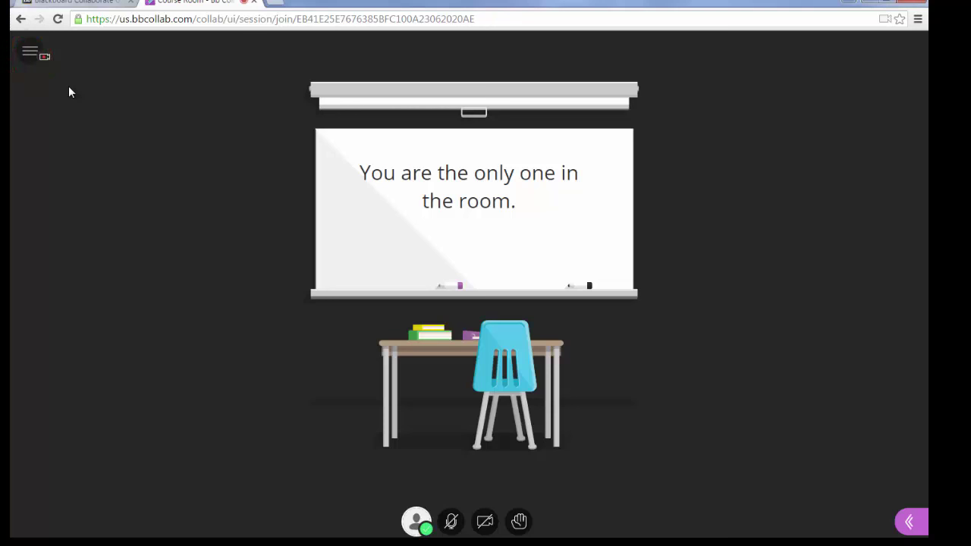
click(30, 55)
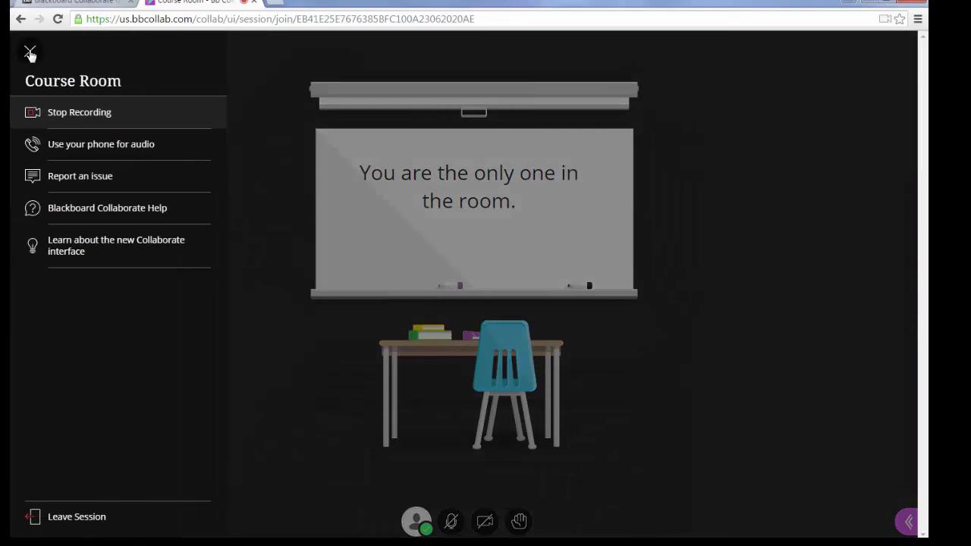
click(79, 115)
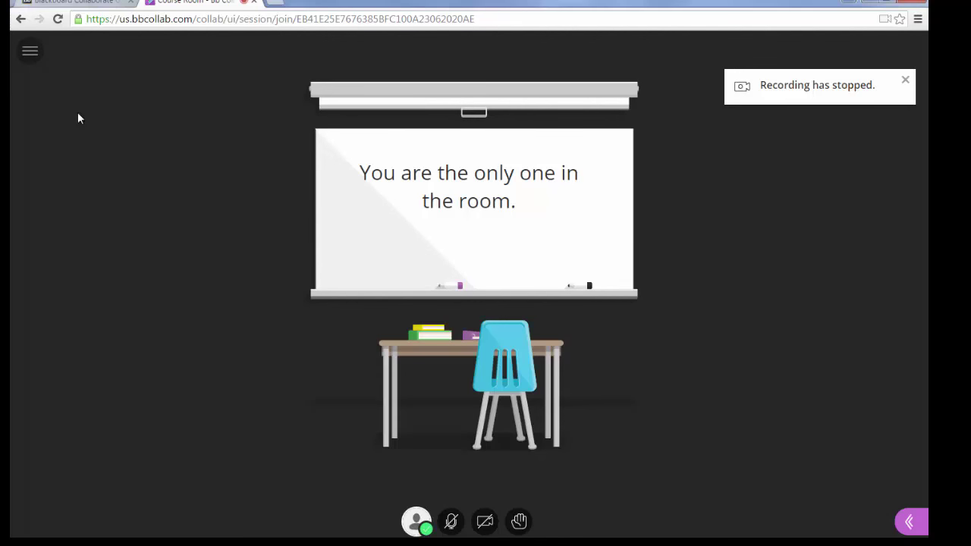
Step: Show the dial-in details for using a phone for audio, and close the session menu
click(30, 53)
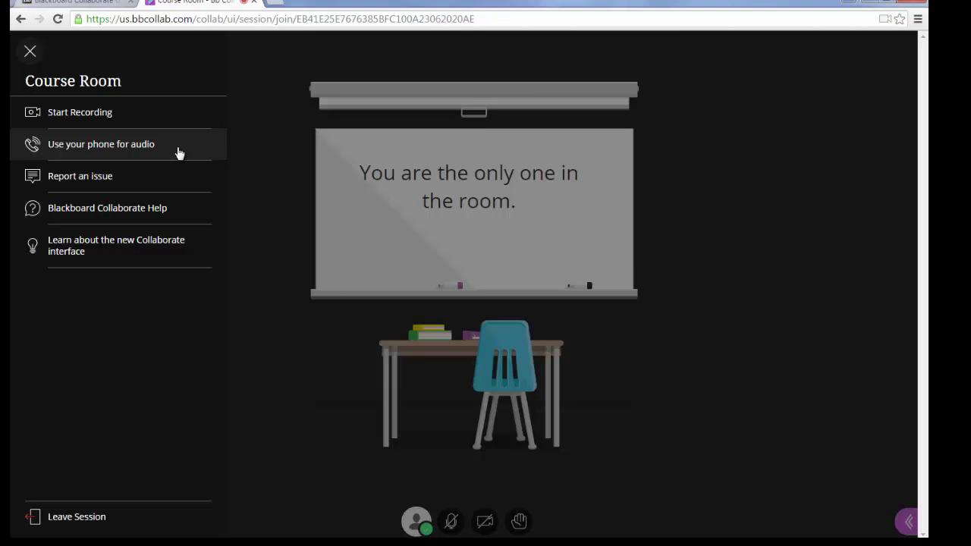
click(179, 152)
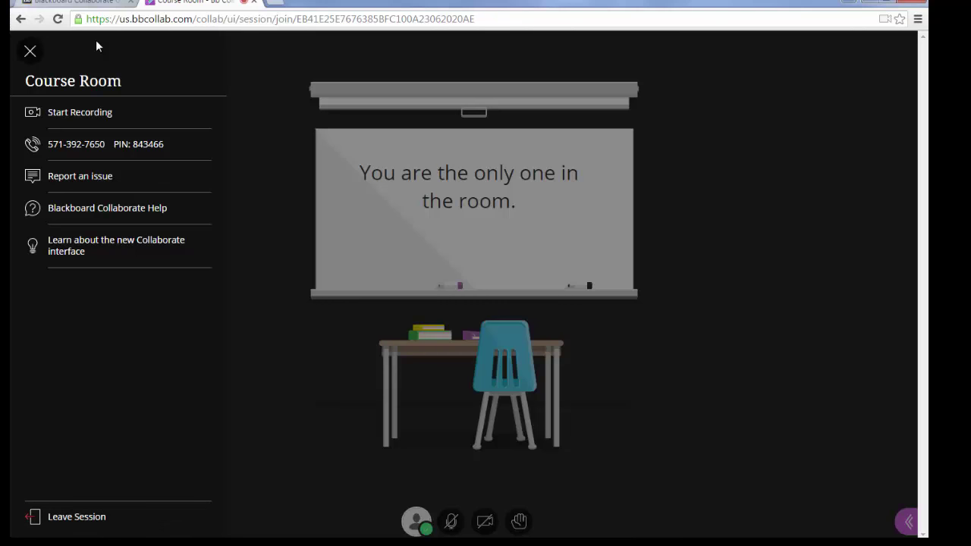
click(30, 52)
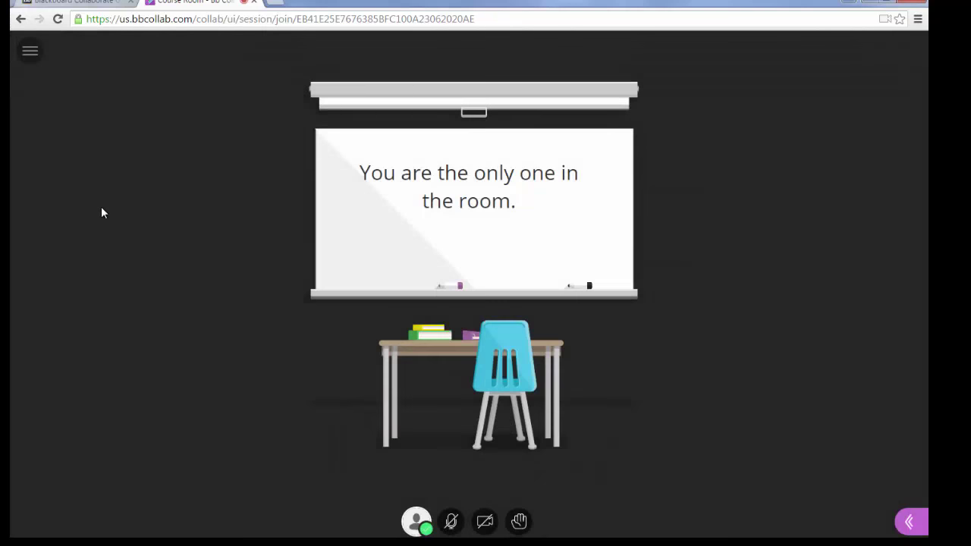
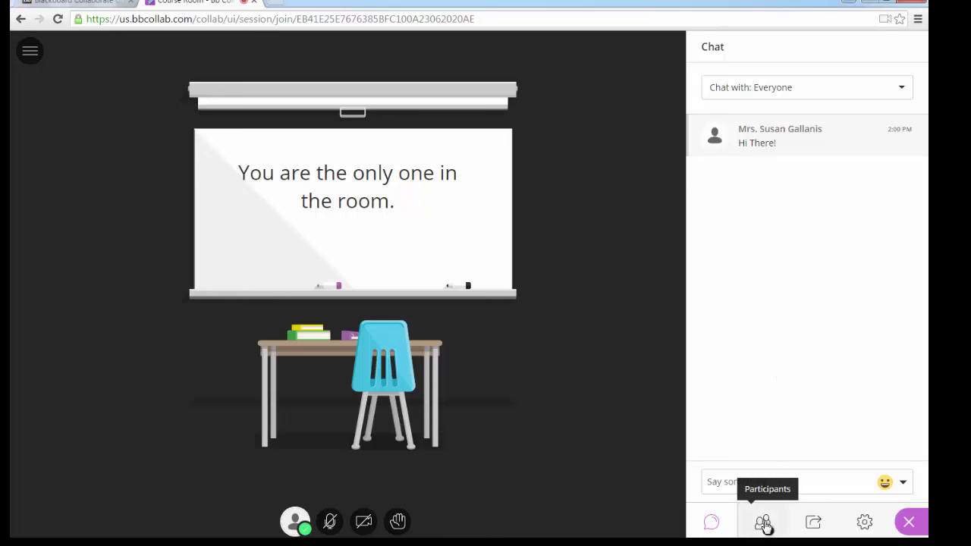
Step: View the participants list and check the moderator controls available for the moderator's entry
click(765, 527)
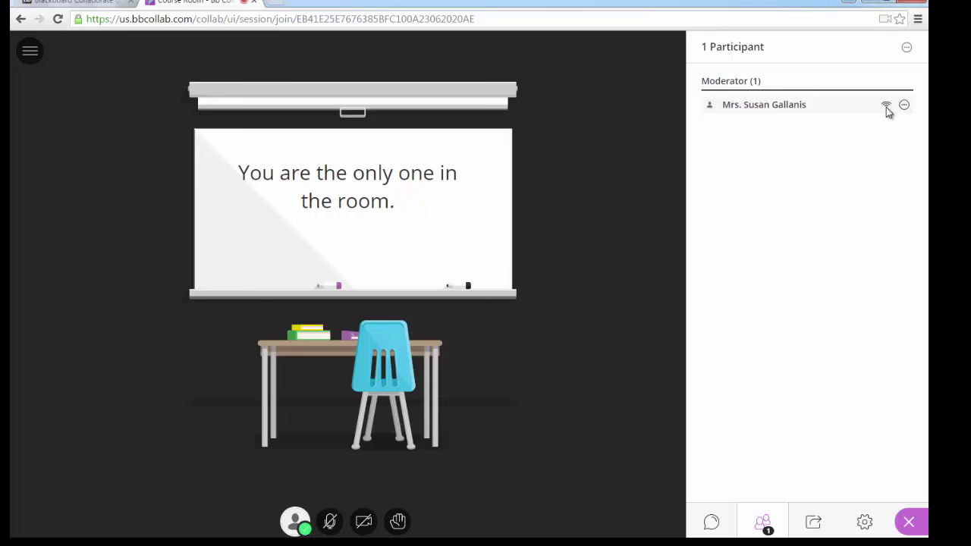
mouse_move(886, 107)
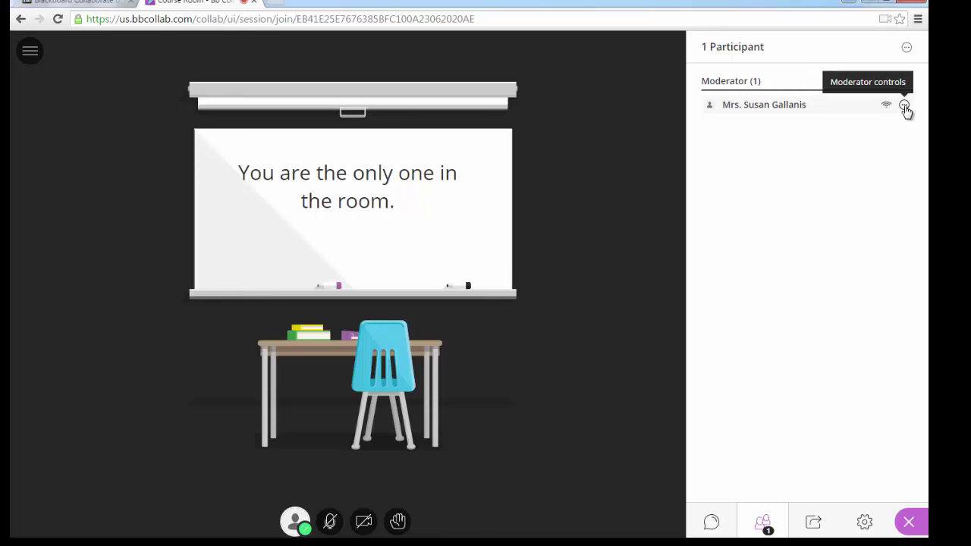
click(905, 106)
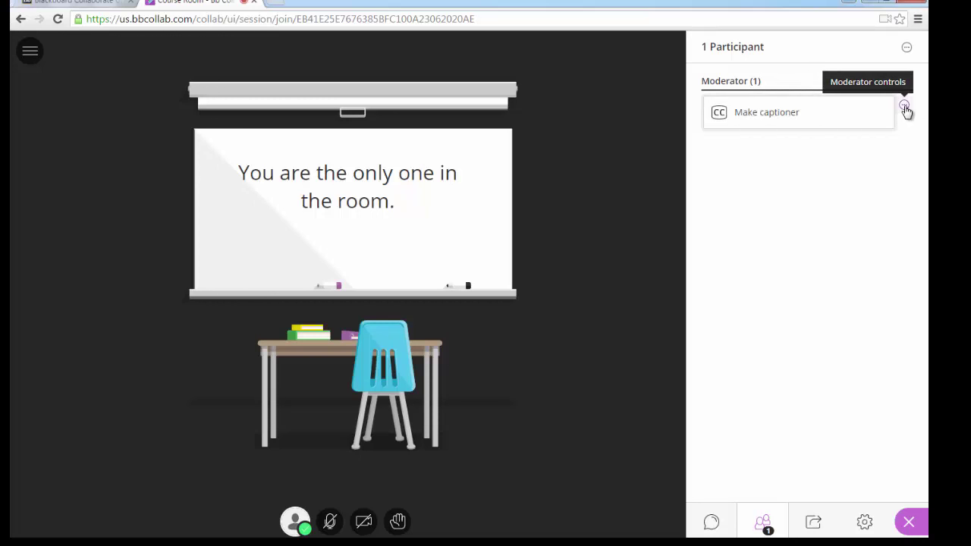
click(835, 171)
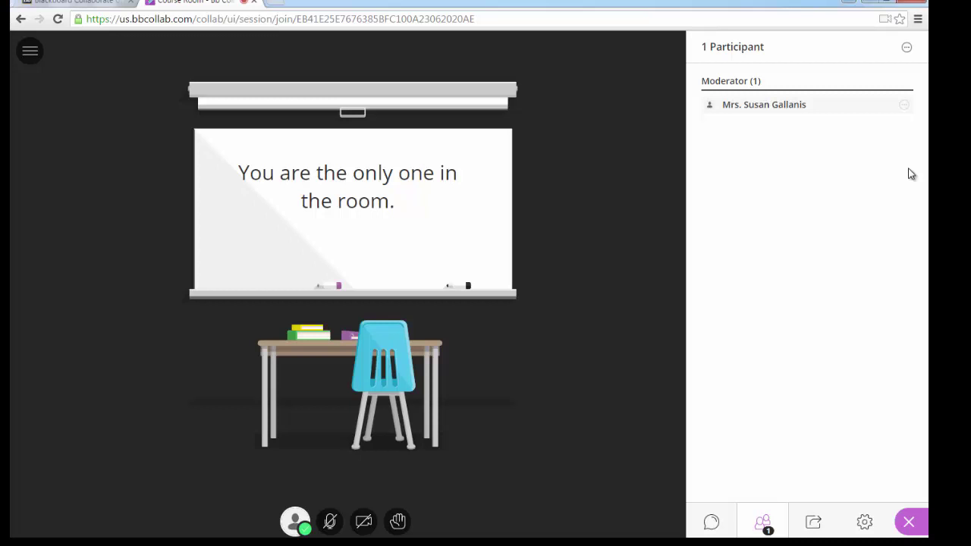
Step: Share a blank whiteboard with the session
click(815, 525)
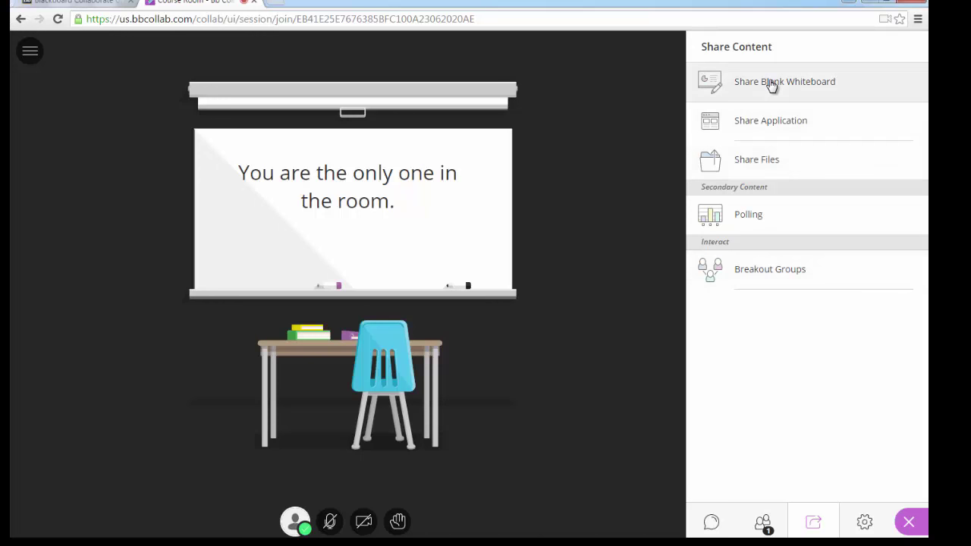
click(815, 85)
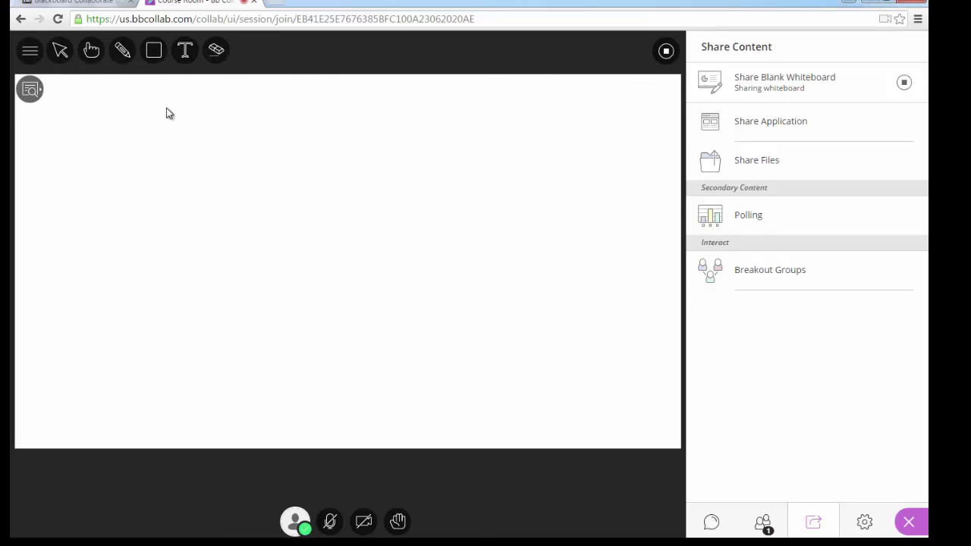
Step: Draw a blue freehand four-sided shape on the whiteboard with the Pencil, and an orange one beside it
click(122, 53)
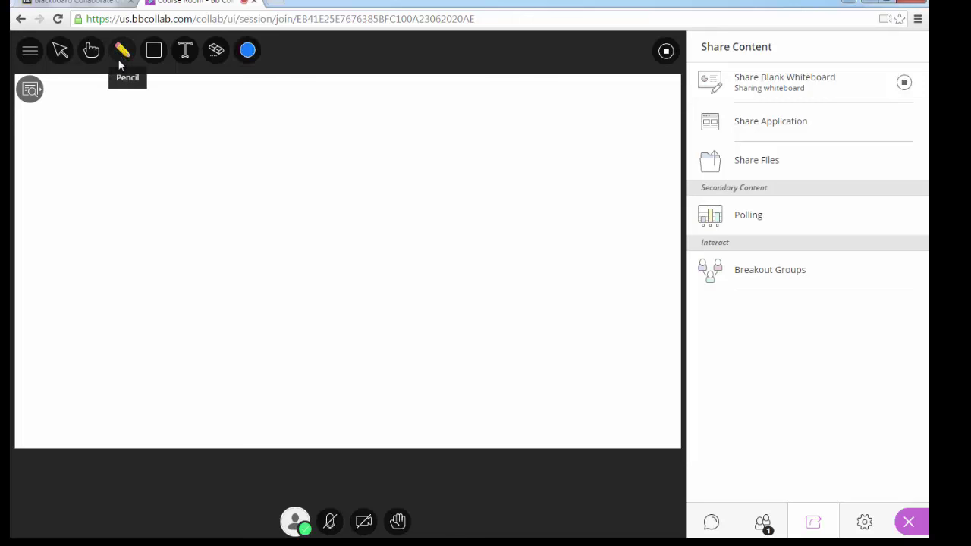
mouse_move(115, 94)
mouse_down()
mouse_move(109, 139)
mouse_move(154, 165)
mouse_move(195, 130)
mouse_move(127, 103)
mouse_up()
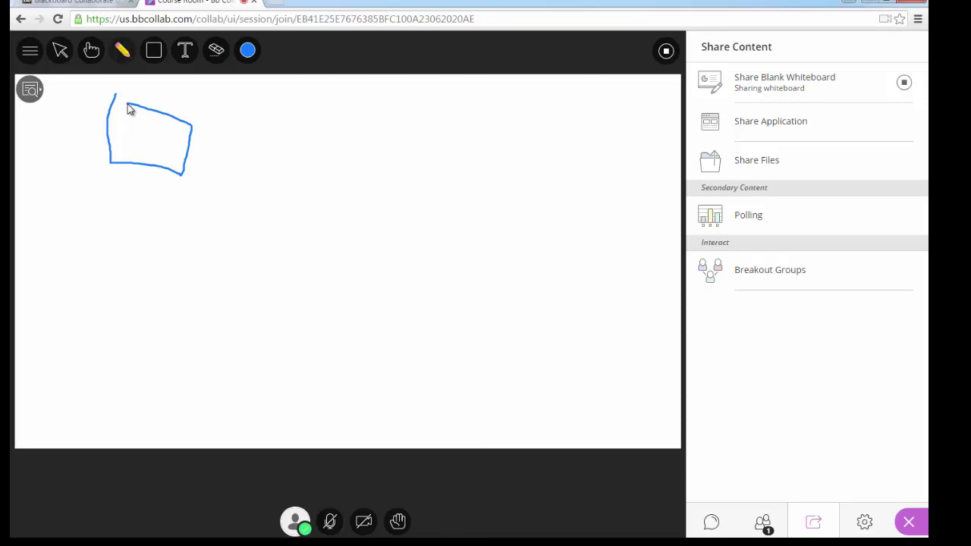
click(247, 50)
click(267, 99)
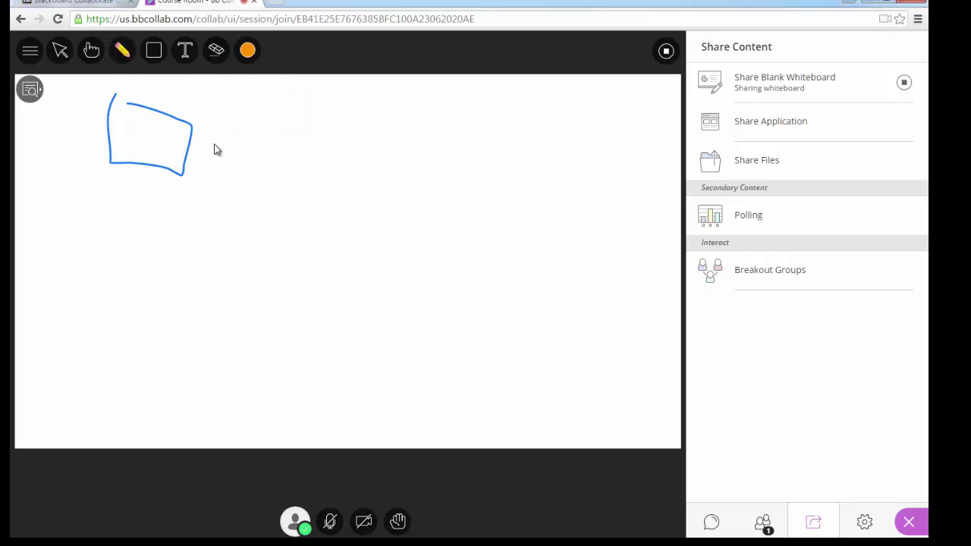
mouse_move(214, 144)
mouse_down()
mouse_move(215, 186)
mouse_move(278, 205)
mouse_move(288, 148)
mouse_move(213, 144)
mouse_up()
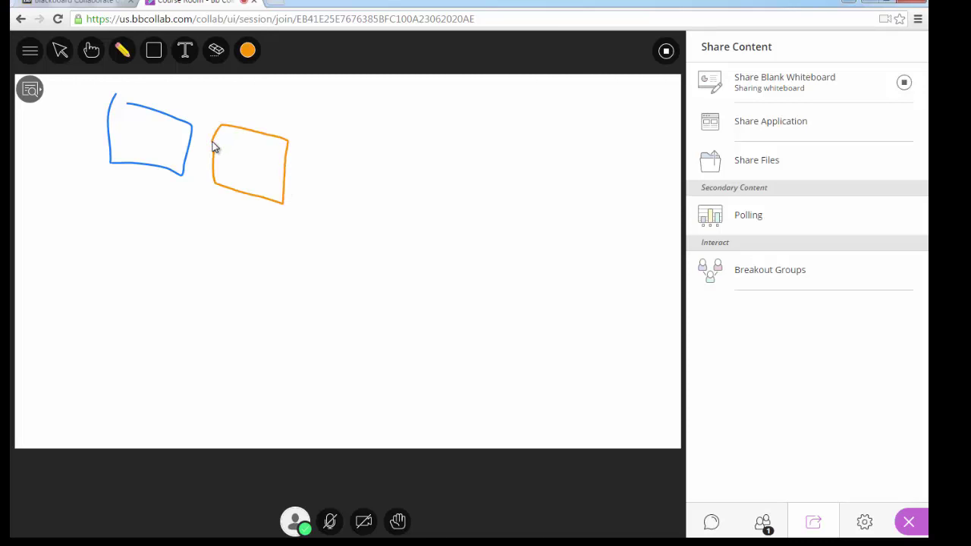
Step: Draw an orange ellipse just below the blue freehand shape on the whiteboard
click(152, 55)
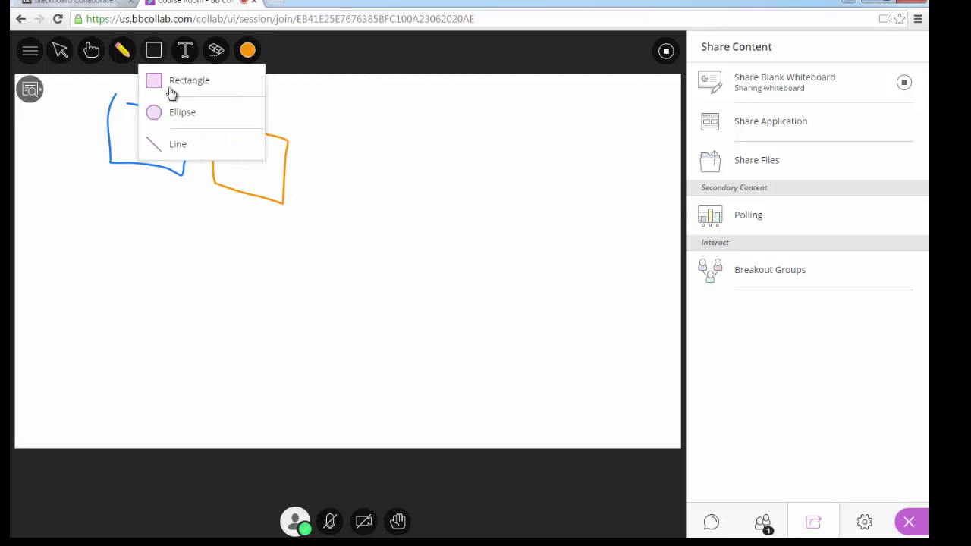
click(182, 114)
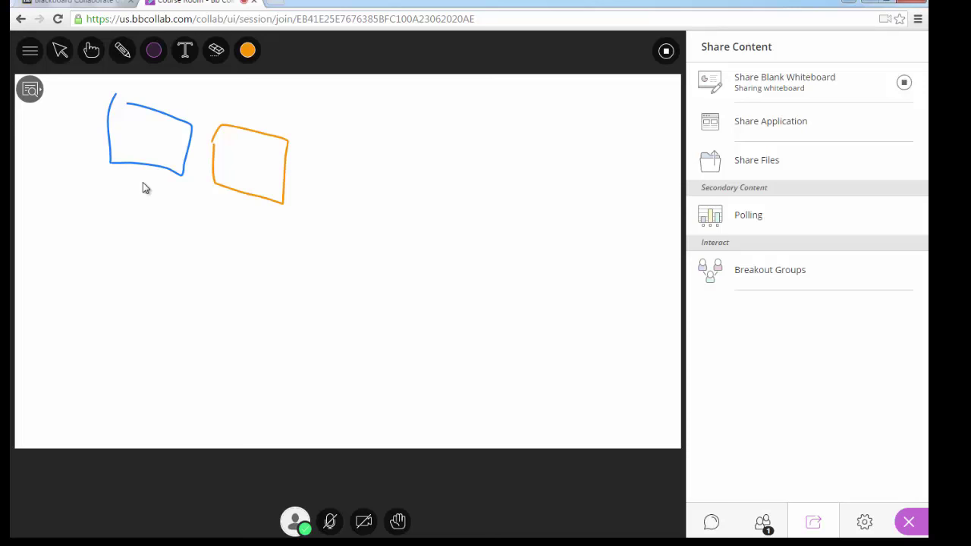
drag(143, 183, 199, 202)
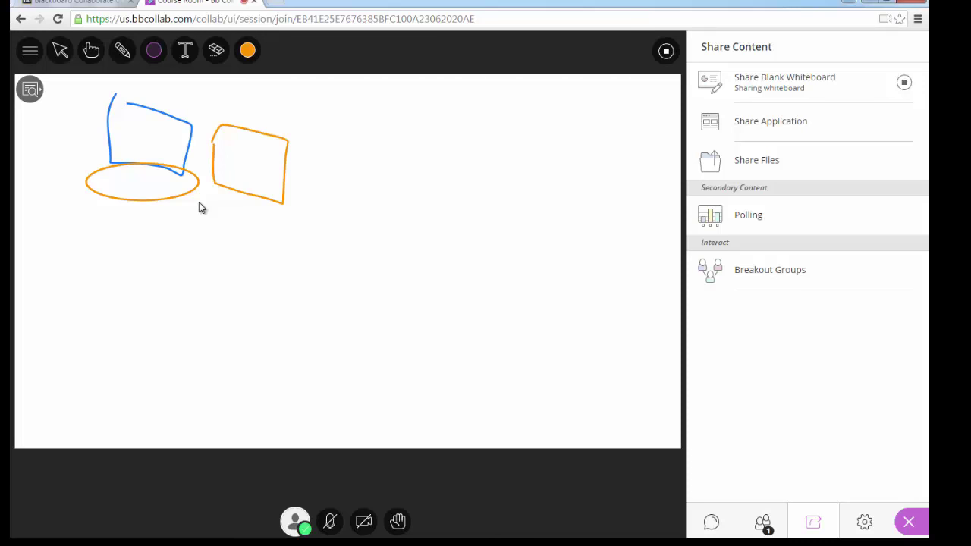
Step: Add the text "Hi there!" to the whiteboard and clear all the annotations
click(188, 57)
text(Hi there!)
click(403, 186)
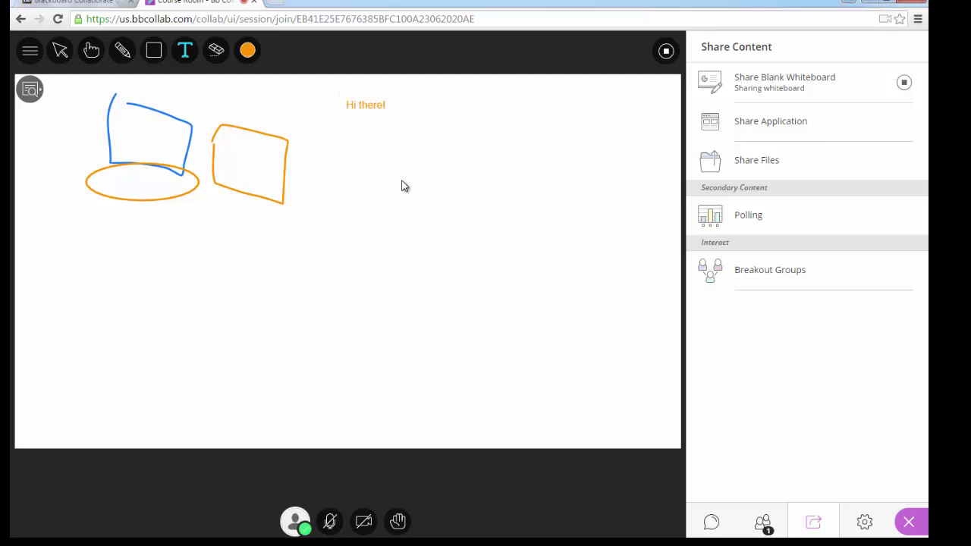
click(219, 56)
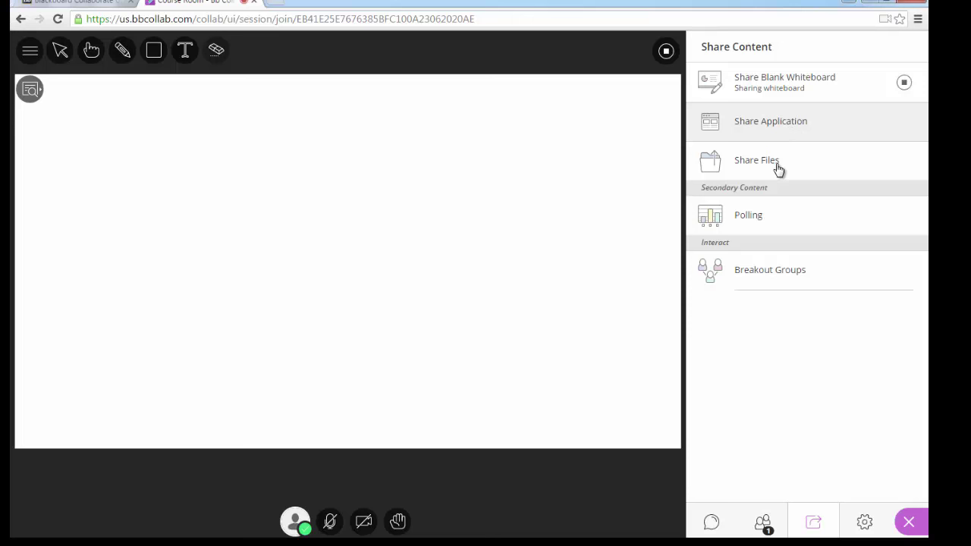
Step: Start application sharing, install the Desktop Sharing extension it requires, and dismiss the ready-to-share tip
click(789, 126)
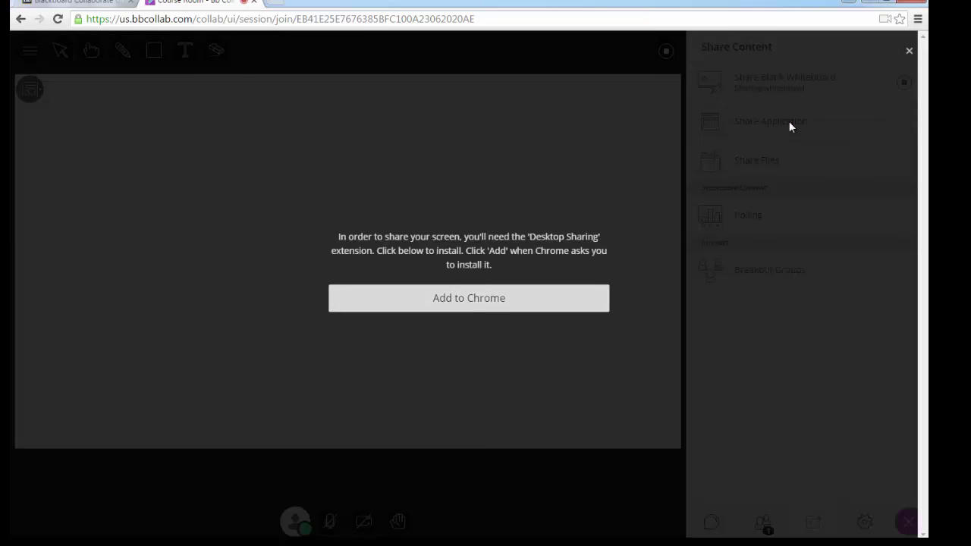
click(481, 297)
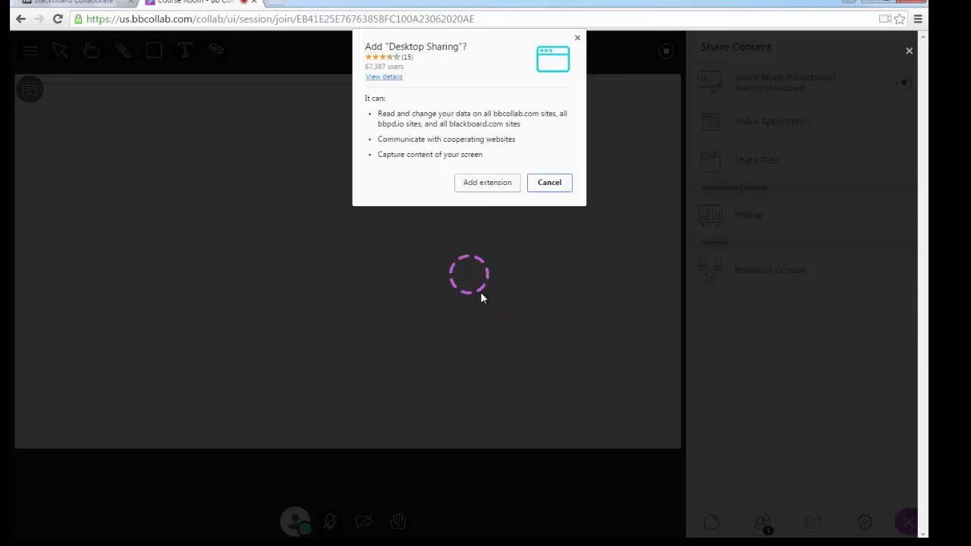
click(479, 188)
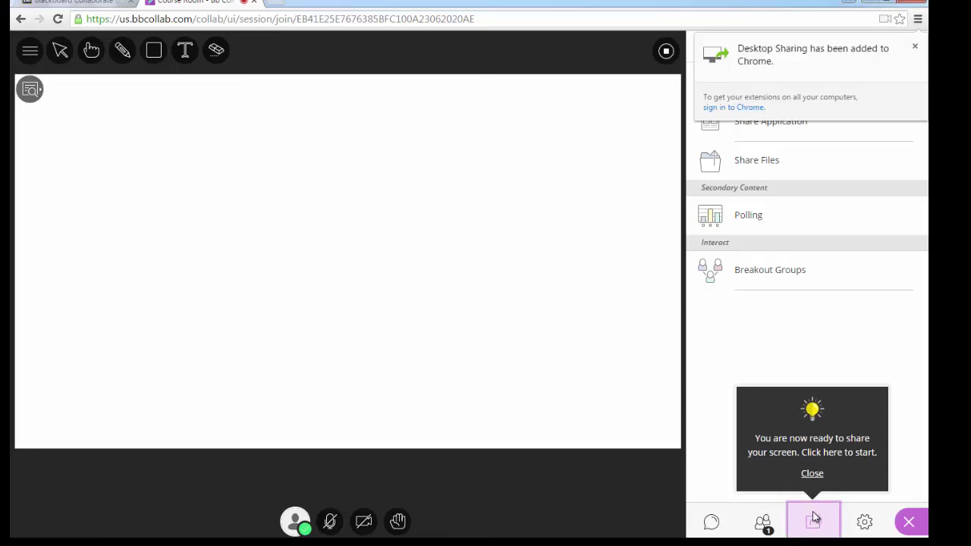
click(810, 474)
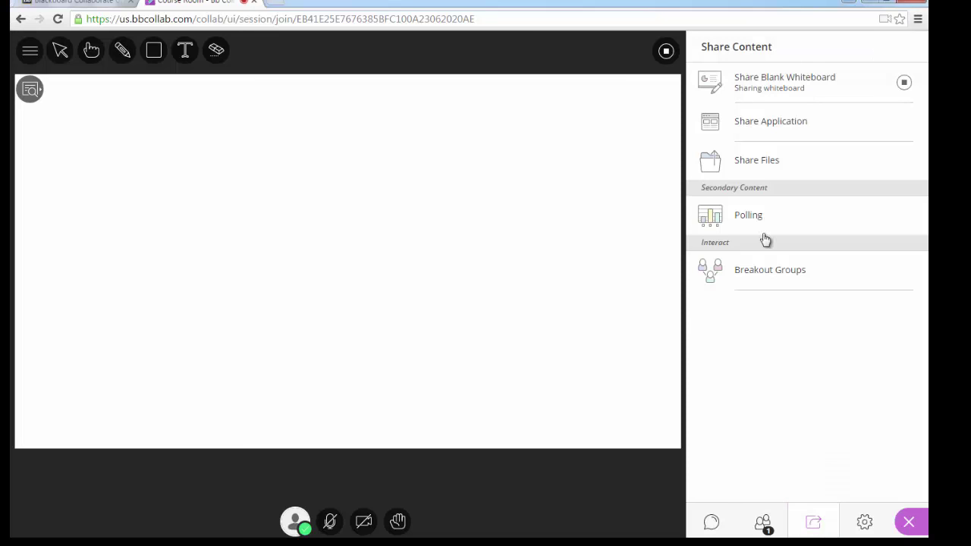
Step: Share the entire screen with the session through application sharing
click(781, 132)
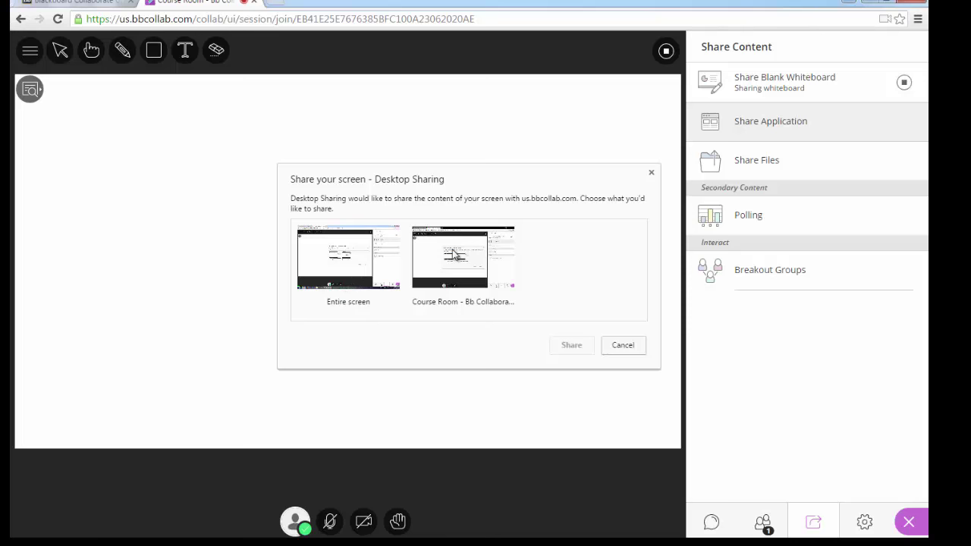
click(338, 264)
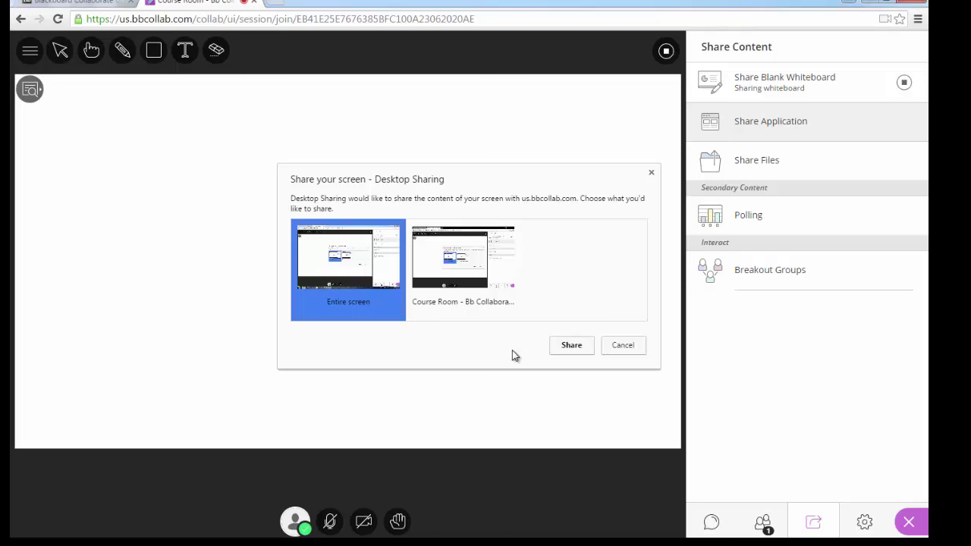
click(572, 346)
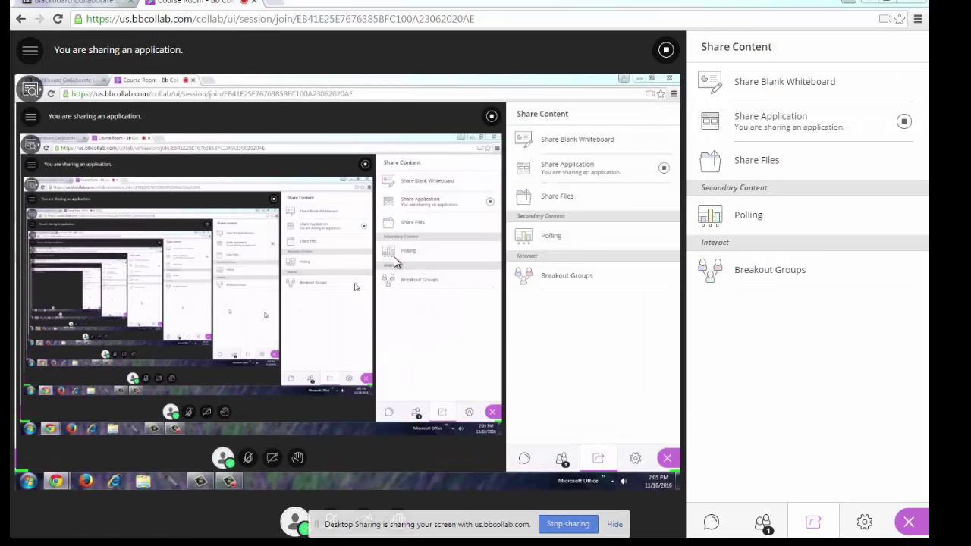
Step: Open a new browser tab, minimize the browser, and open the sample student essay from the desktop in Word
click(273, 4)
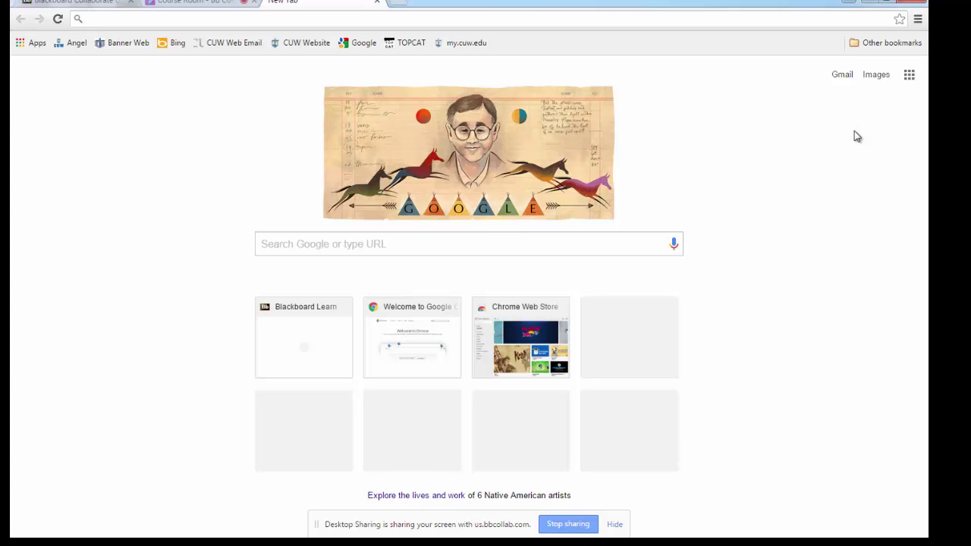
click(867, 5)
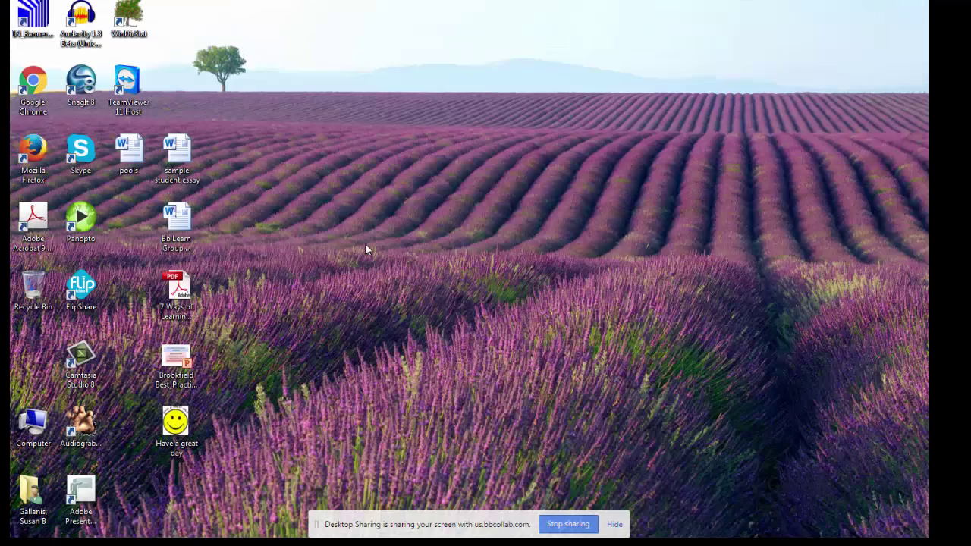
click(183, 149)
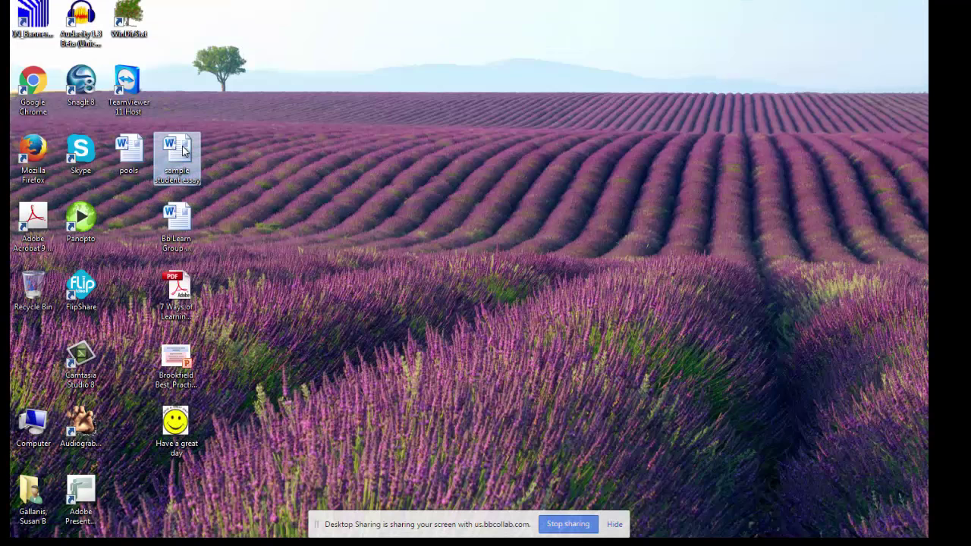
double_click(183, 149)
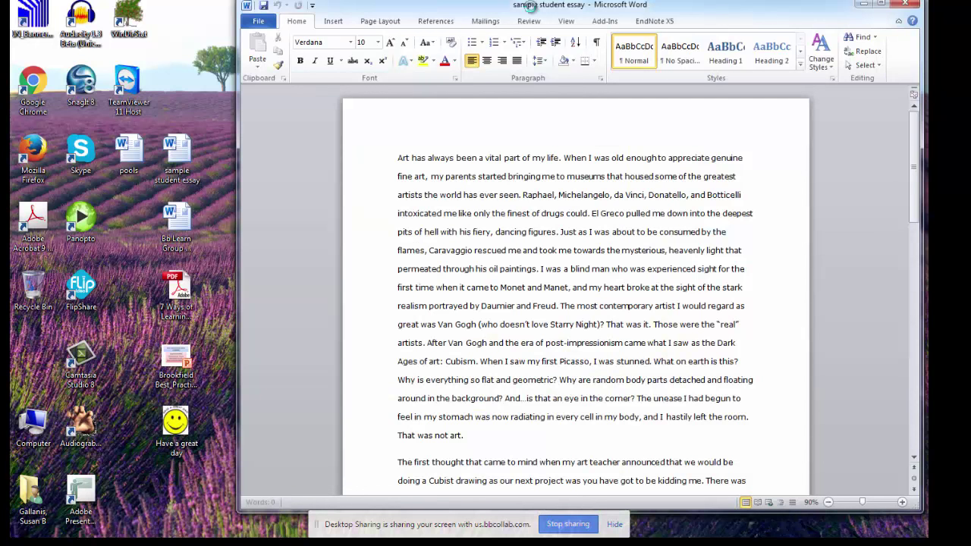
drag(529, 14, 444, 18)
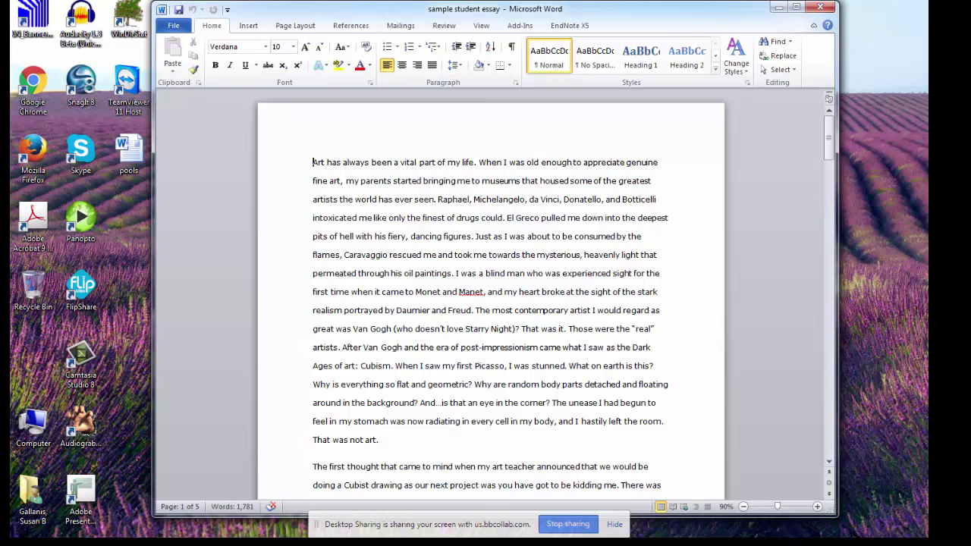
Step: Switch back to the Course Room session in Chrome and stop sharing the screen
mouse_move(167, 543)
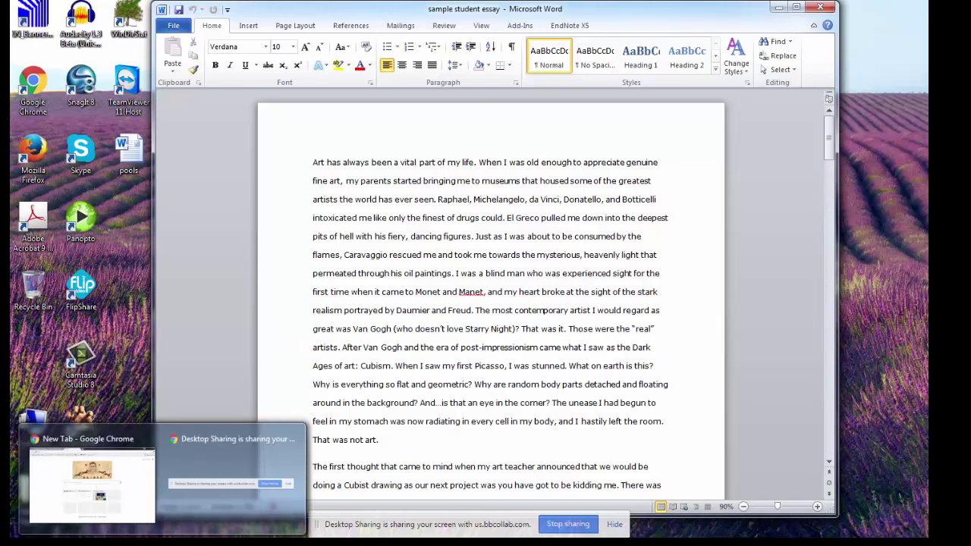
click(109, 490)
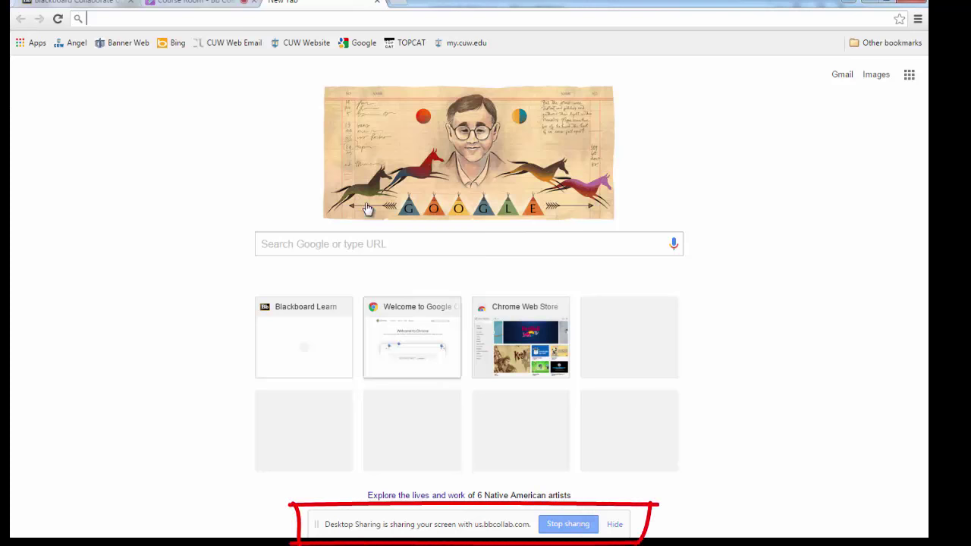
click(206, 8)
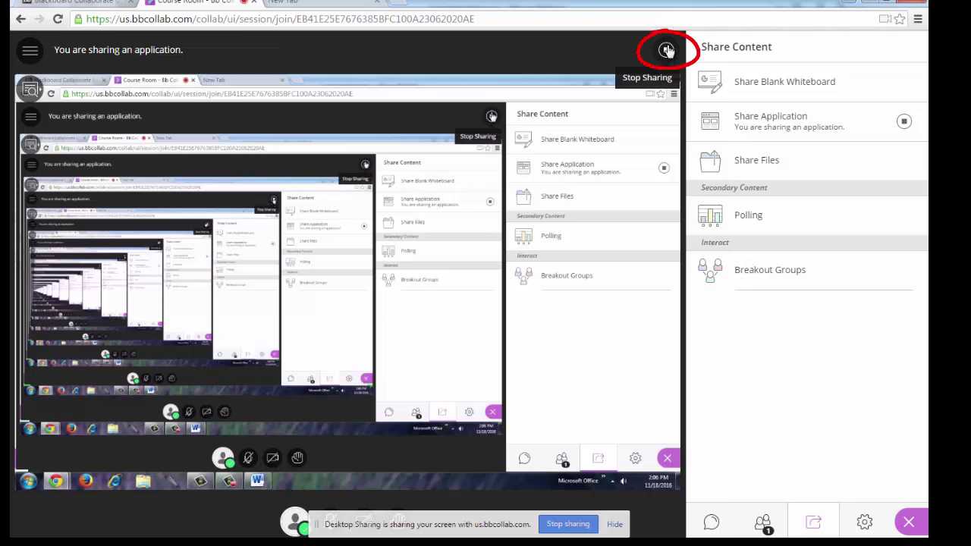
click(667, 50)
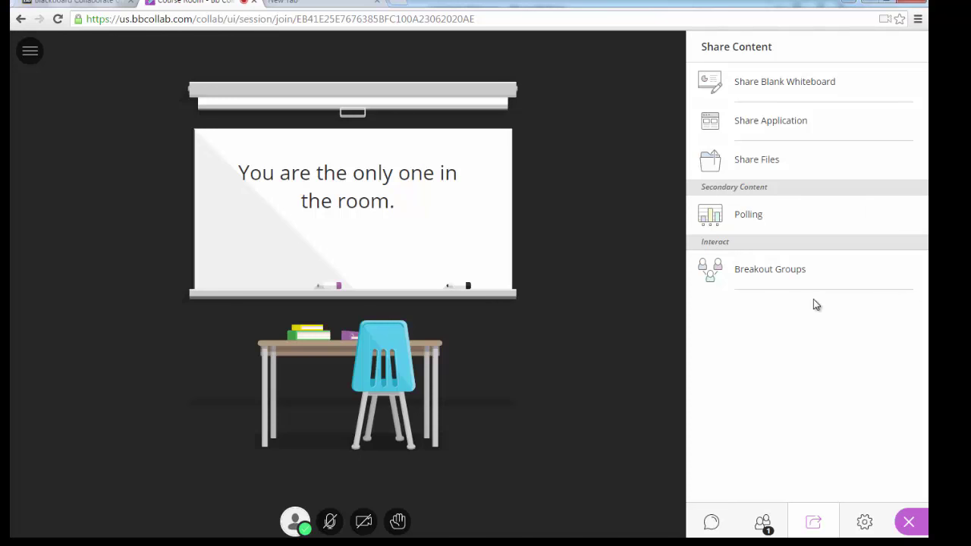
Step: Add the image "Have a great day" from the desktop to the session's shareable files
click(774, 163)
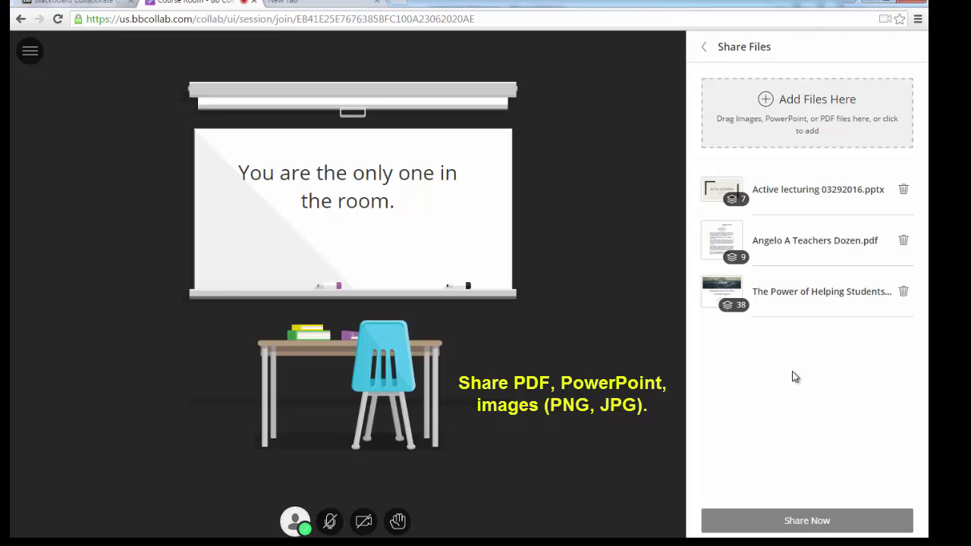
click(817, 112)
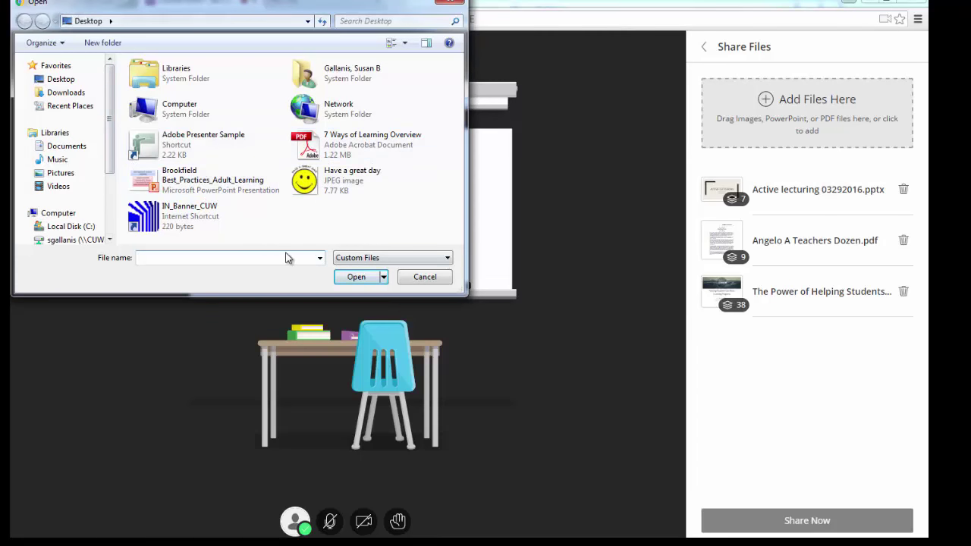
click(314, 180)
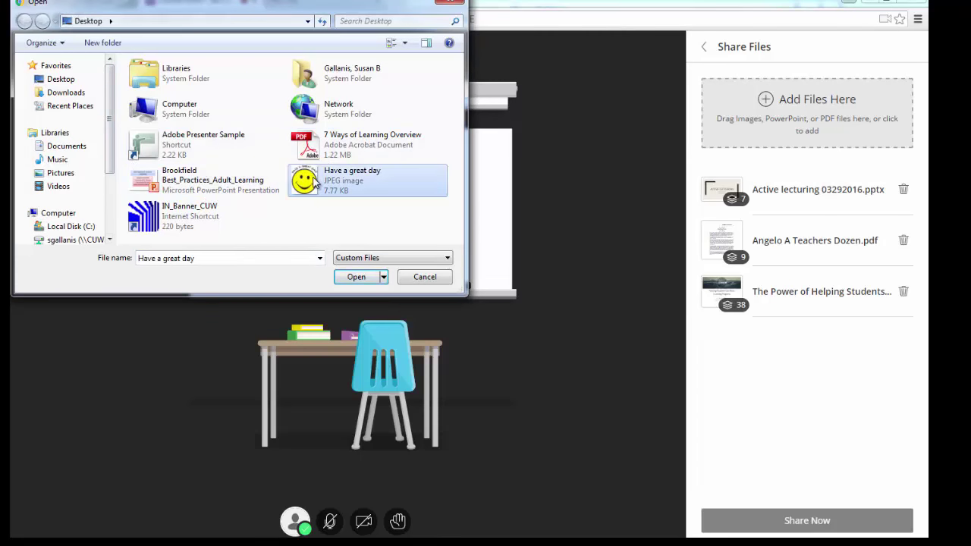
click(357, 278)
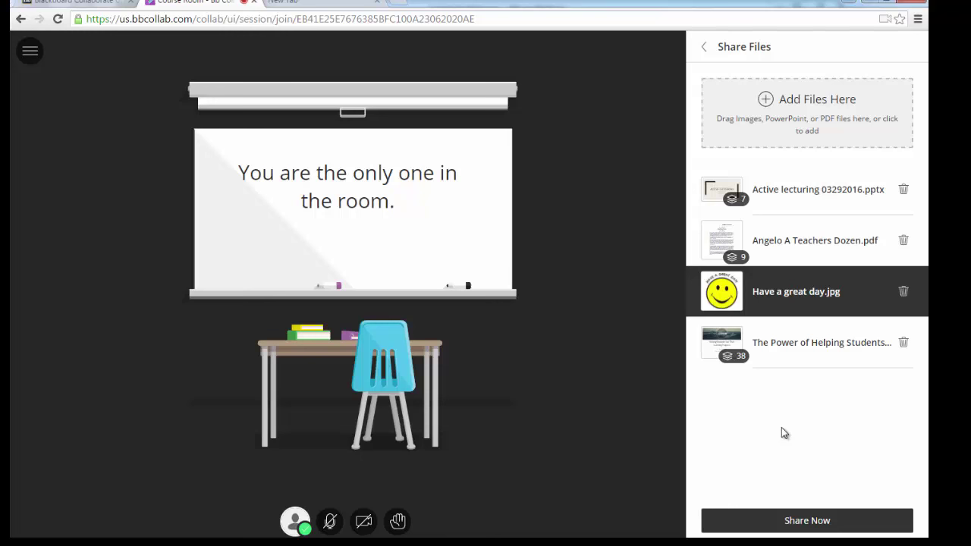
Step: Share the file Active lecturing 03292016.pptx with the session to bring up its slides
click(789, 188)
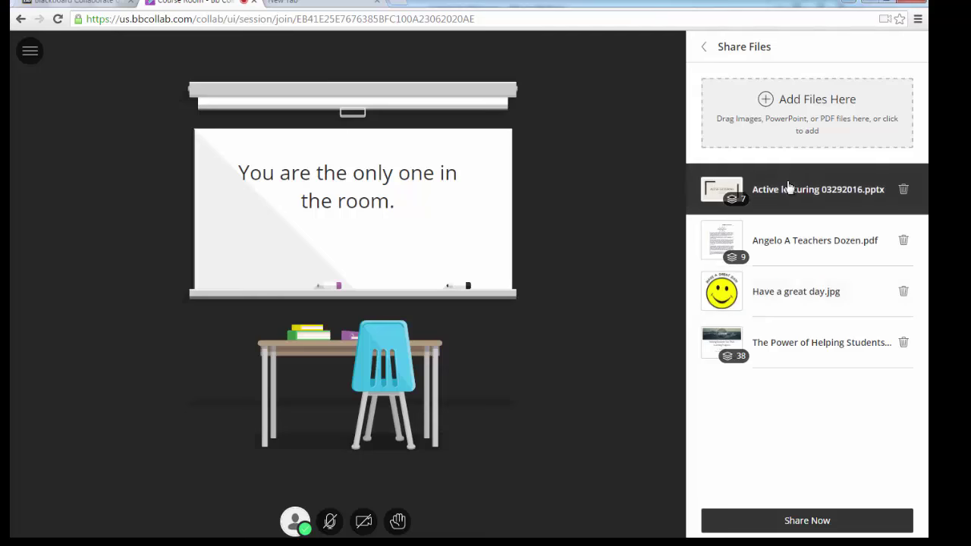
click(839, 522)
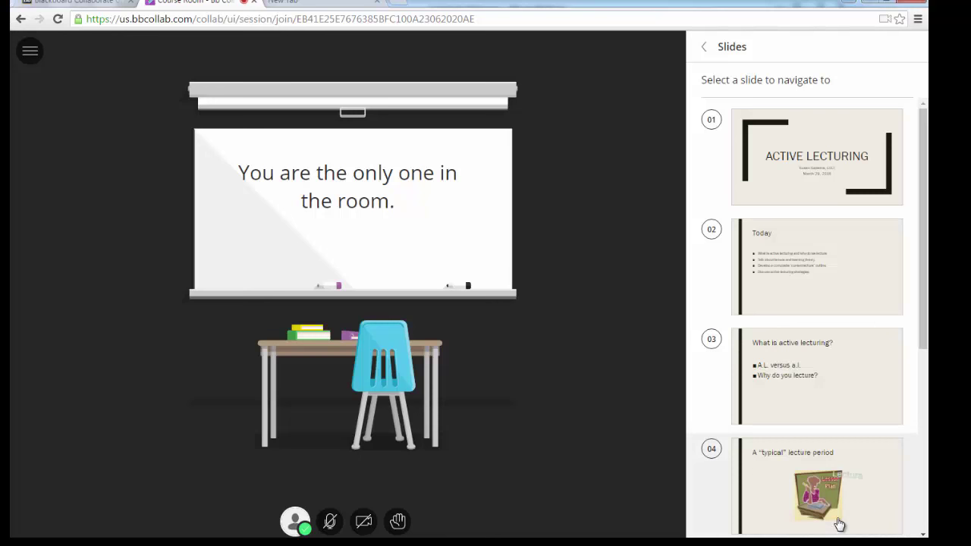
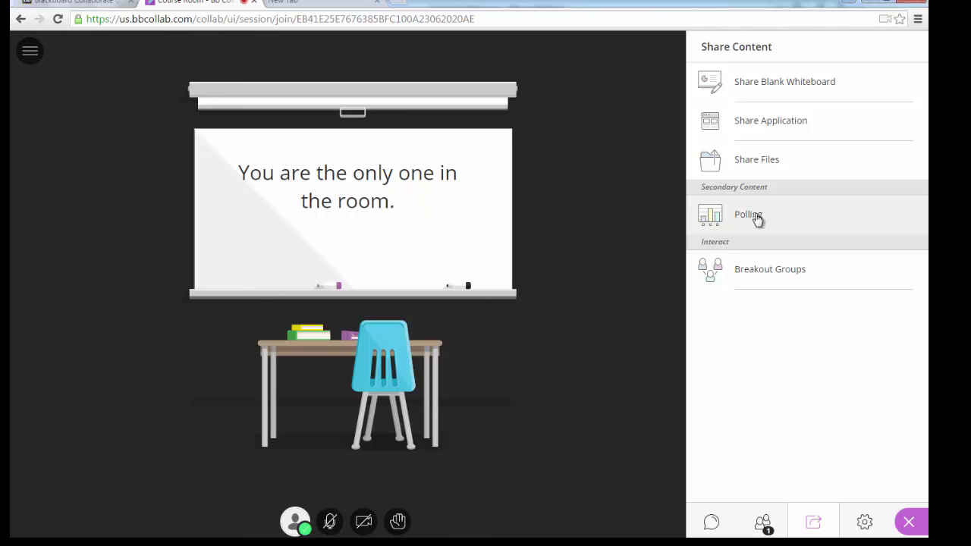
Step: Start a poll in the session using the Yes/No Choices type
click(827, 223)
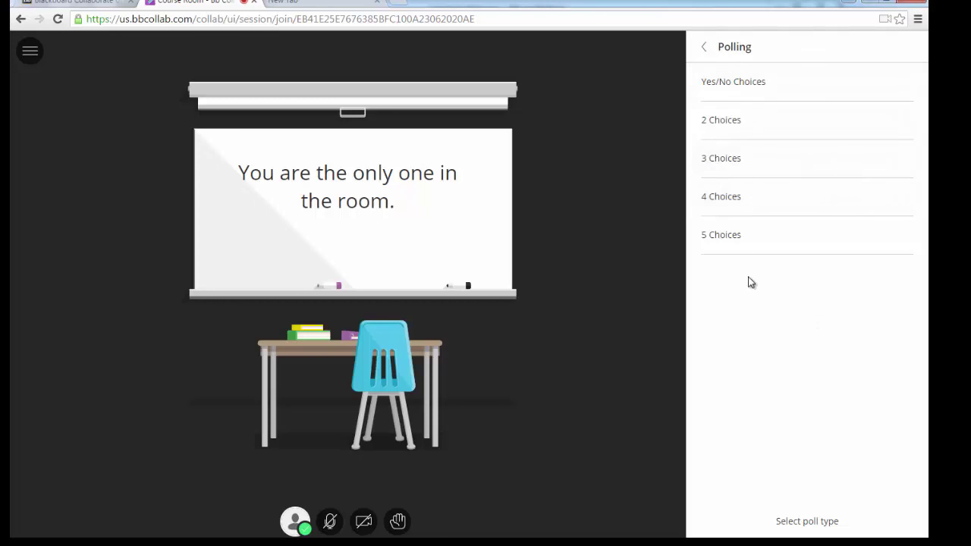
click(760, 89)
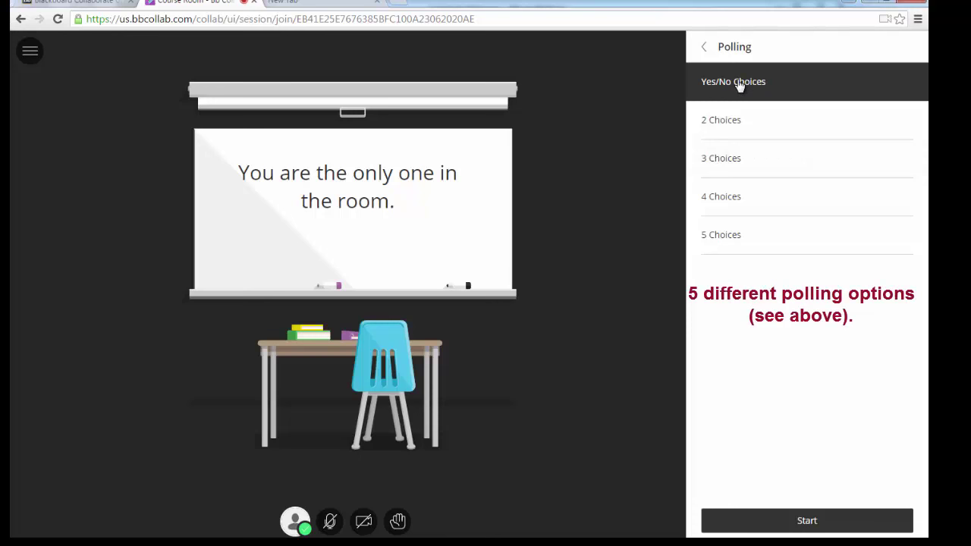
click(812, 519)
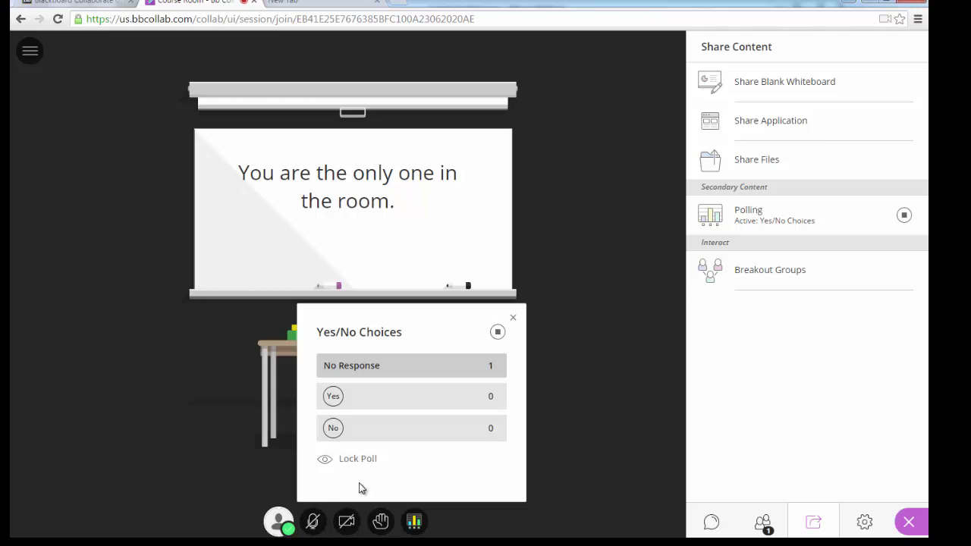
Step: Close the poll results and review the phone dial-in details and volume controls in the session's Audio and Video Settings
click(514, 319)
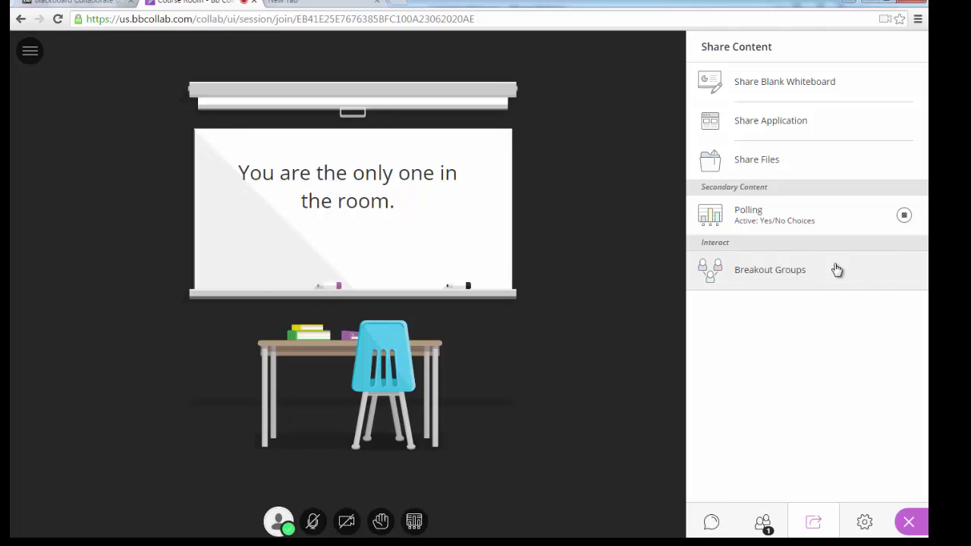
click(866, 523)
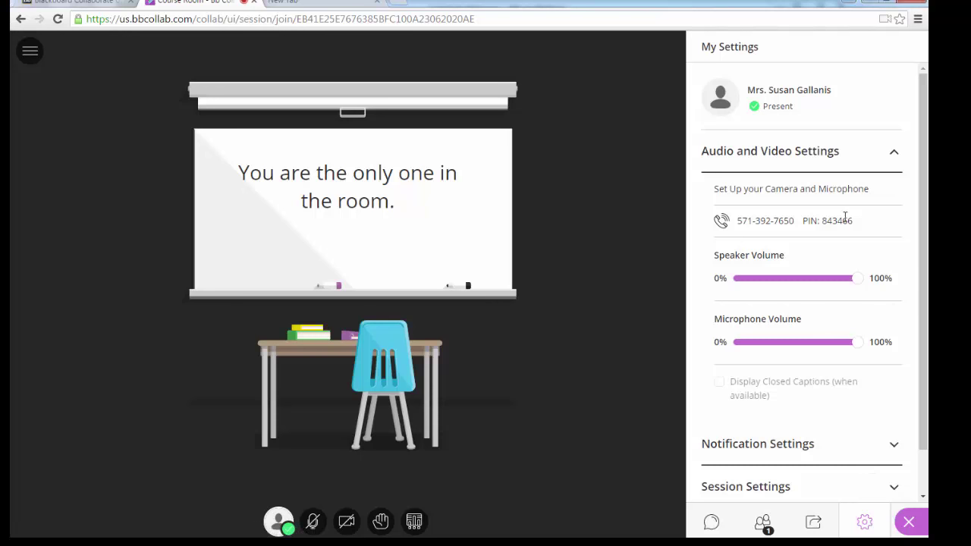
drag(739, 220, 863, 221)
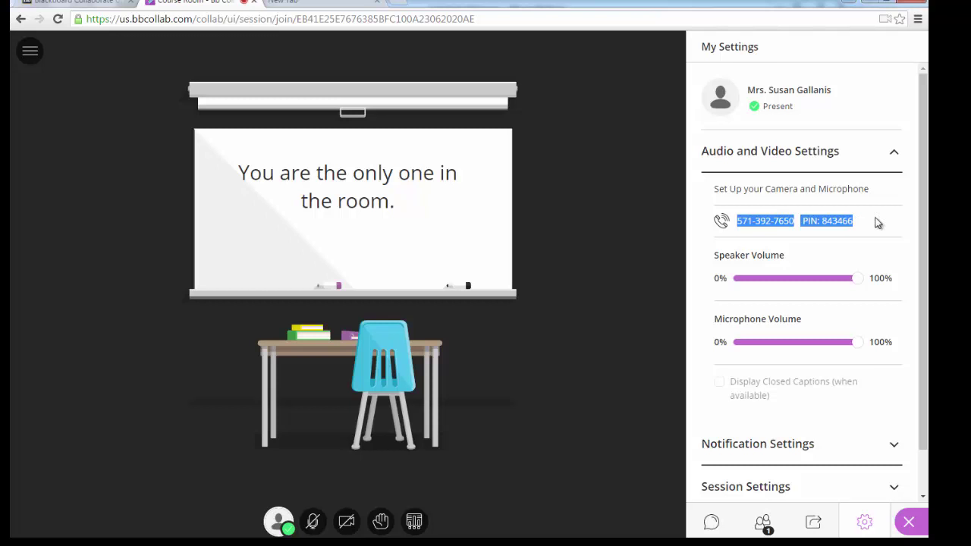
click(878, 222)
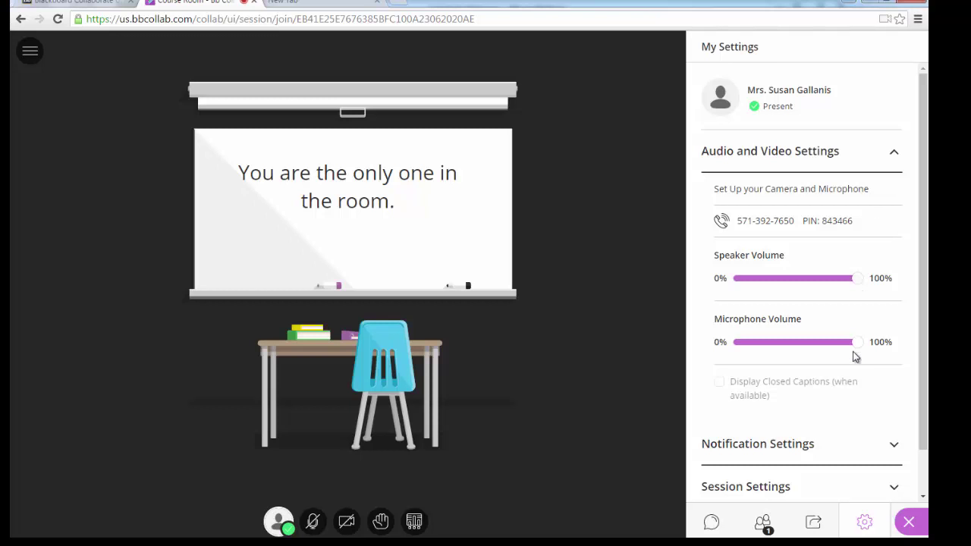
scroll(861, 376, down, 1)
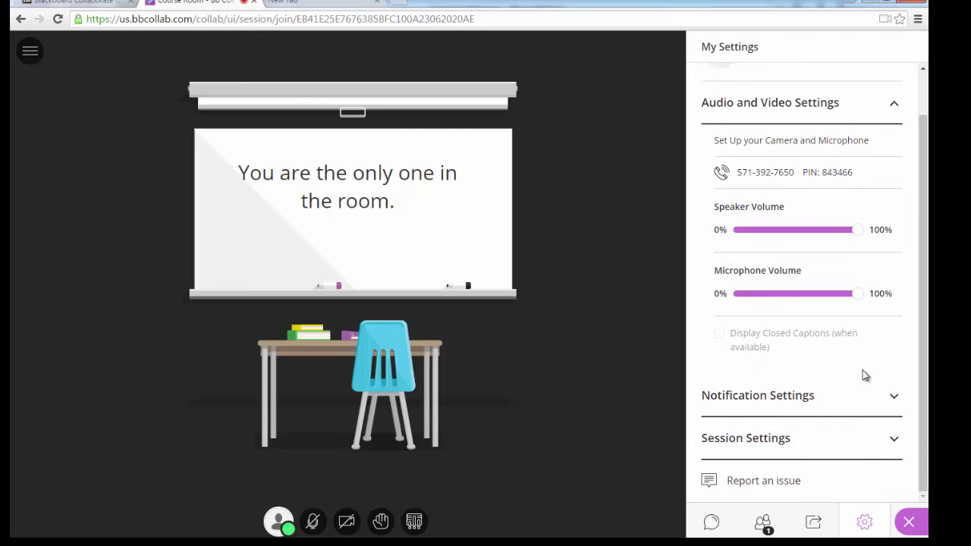
Step: Review the Notification Settings and the participant permissions in Session Settings, and close the settings
click(894, 399)
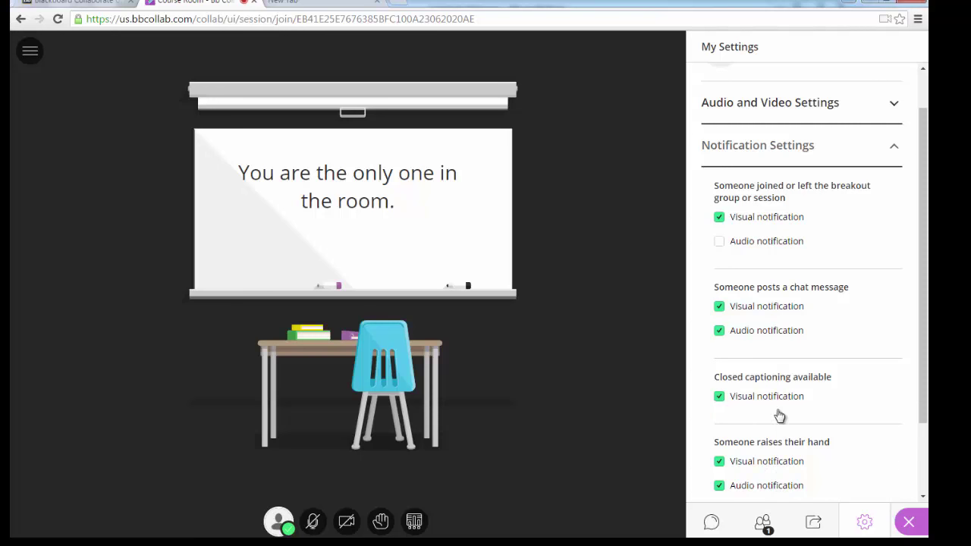
click(897, 154)
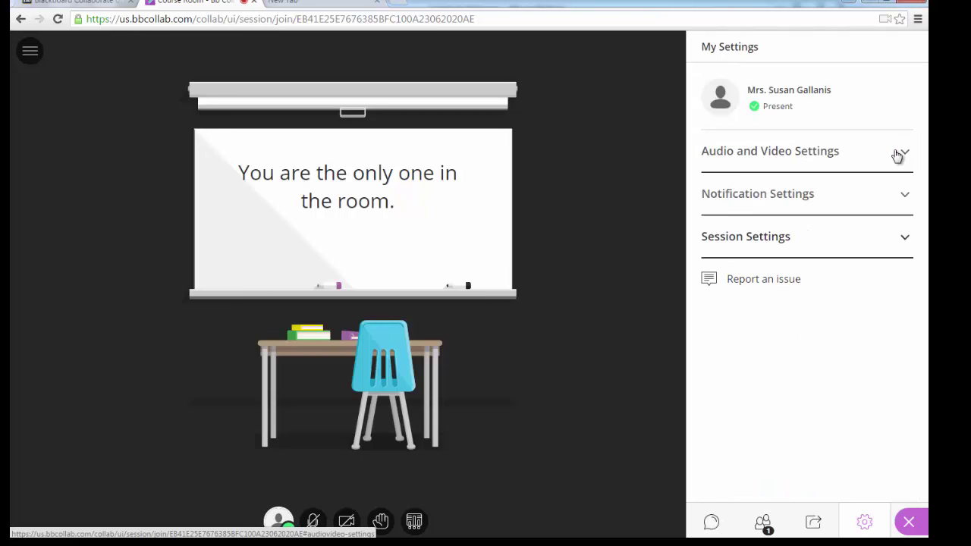
click(907, 239)
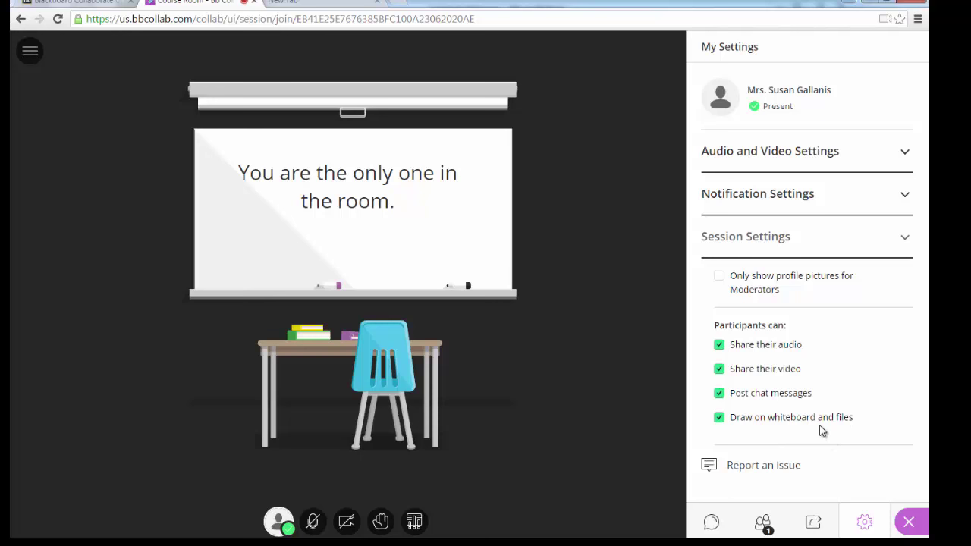
click(910, 242)
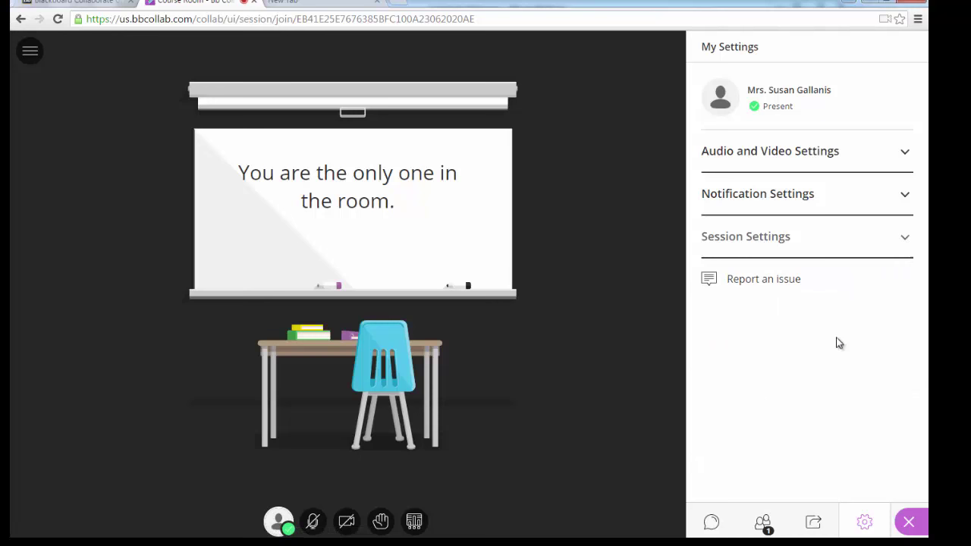
click(910, 522)
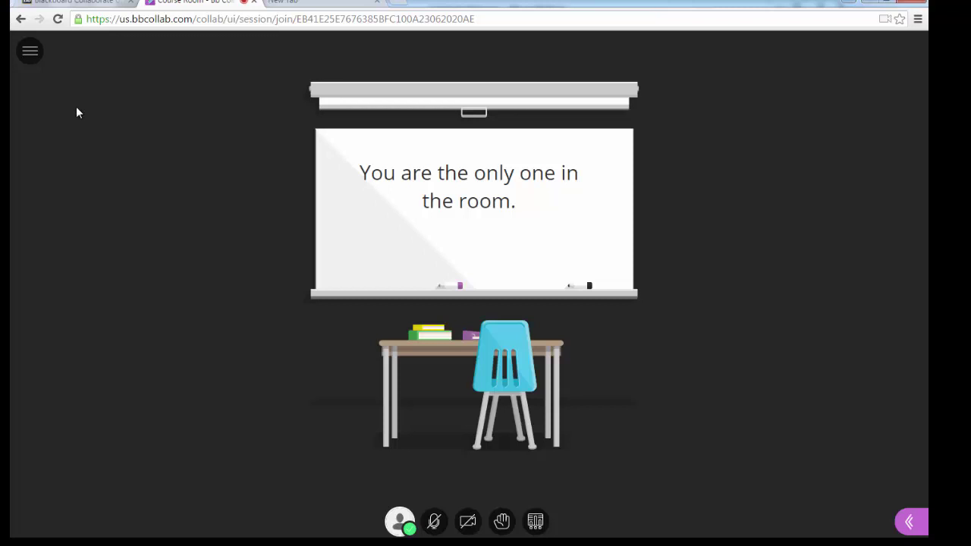
Step: Return to the Collaborate Ultra sessions list and create a session named "Online Office Hours (Wednesdays 7-9pm CST)"
click(73, 4)
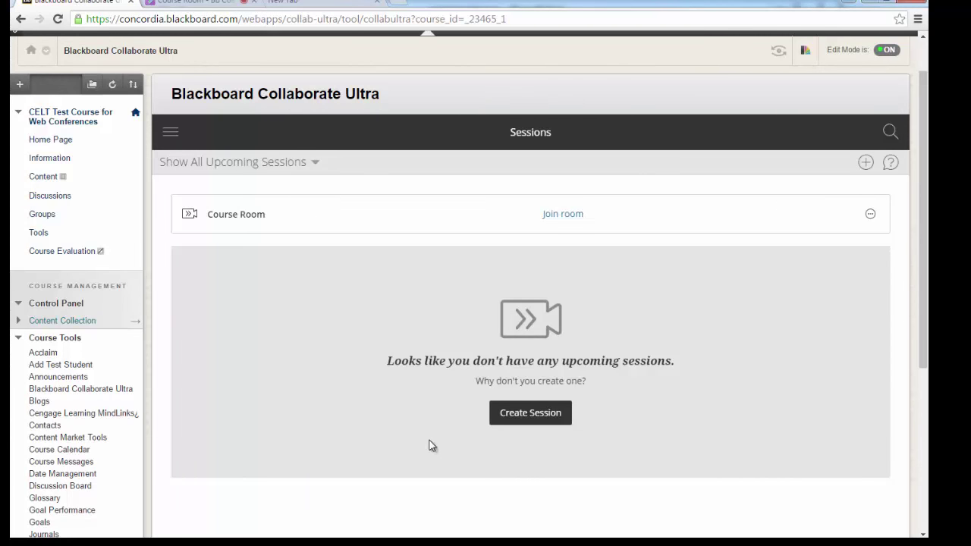
click(531, 414)
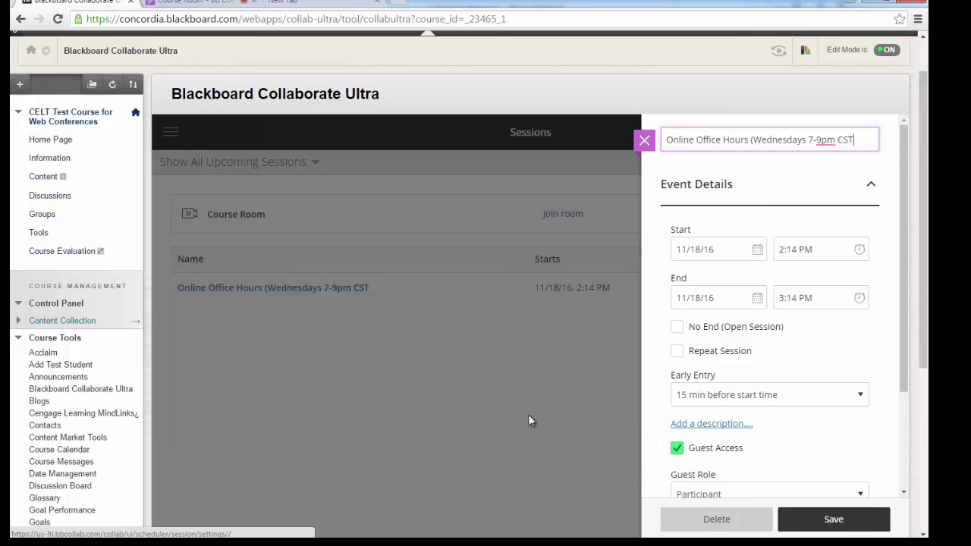
text())
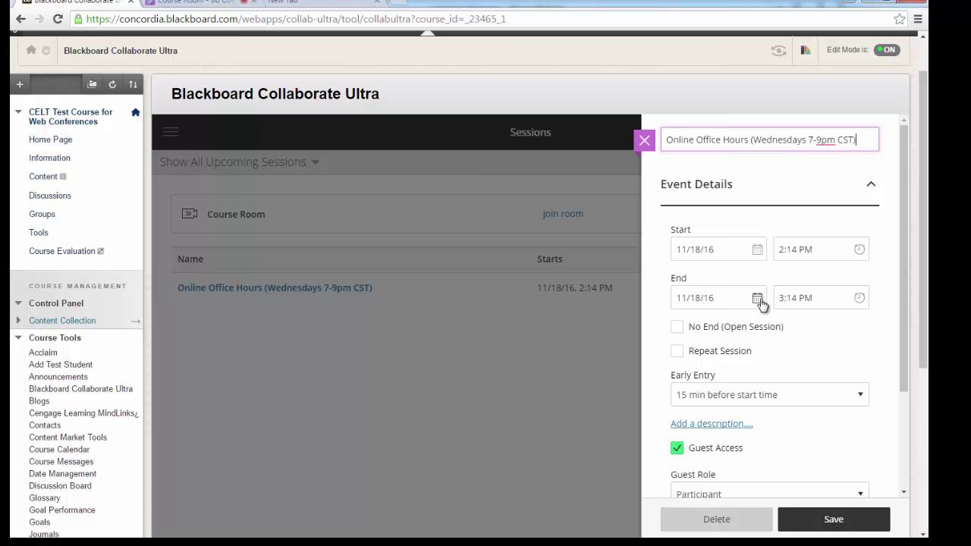
Step: Make the office hours session open with no end and set Early Entry to "No early entry"
click(680, 331)
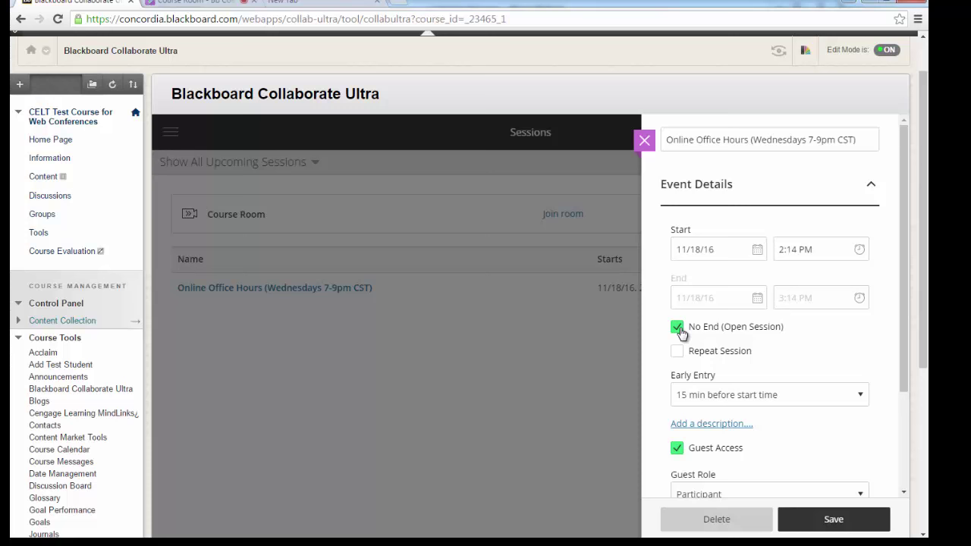
click(862, 401)
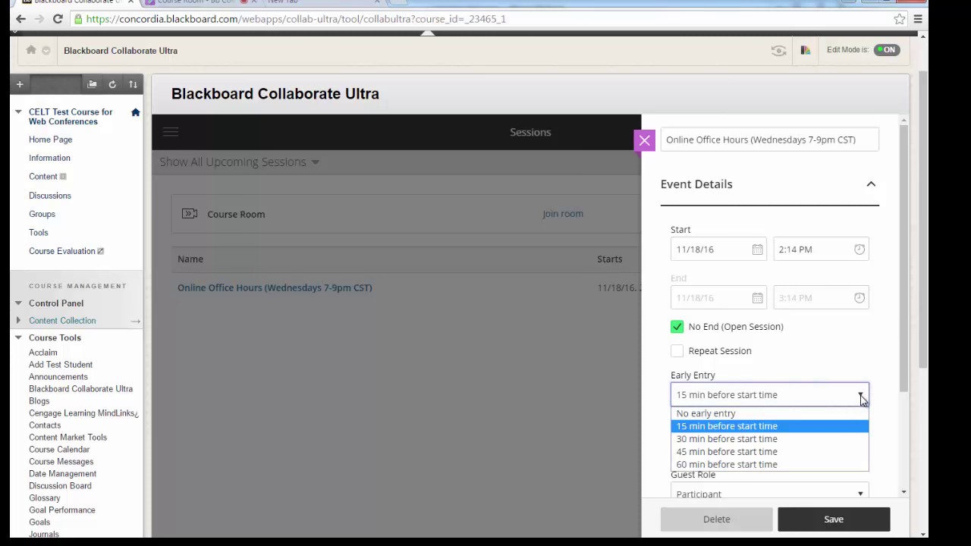
click(742, 414)
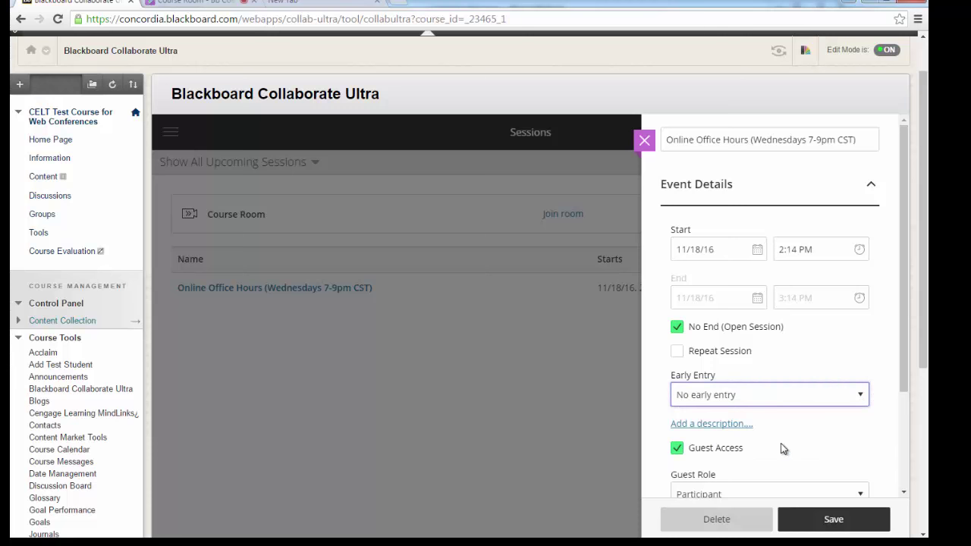
Step: Review the office hours session's guest access, participant permissions and telephony options, and save the session
scroll(789, 424, down, 2)
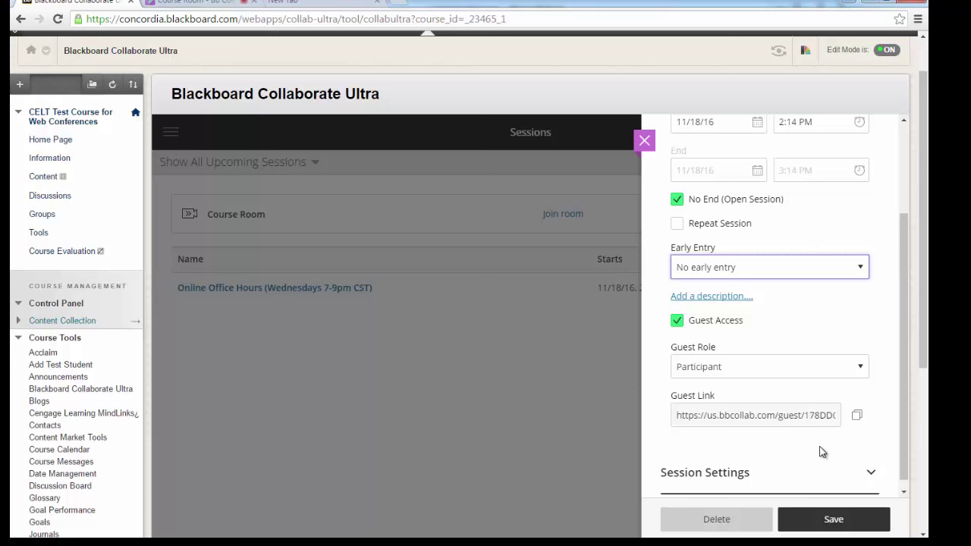
scroll(822, 449, up, 1)
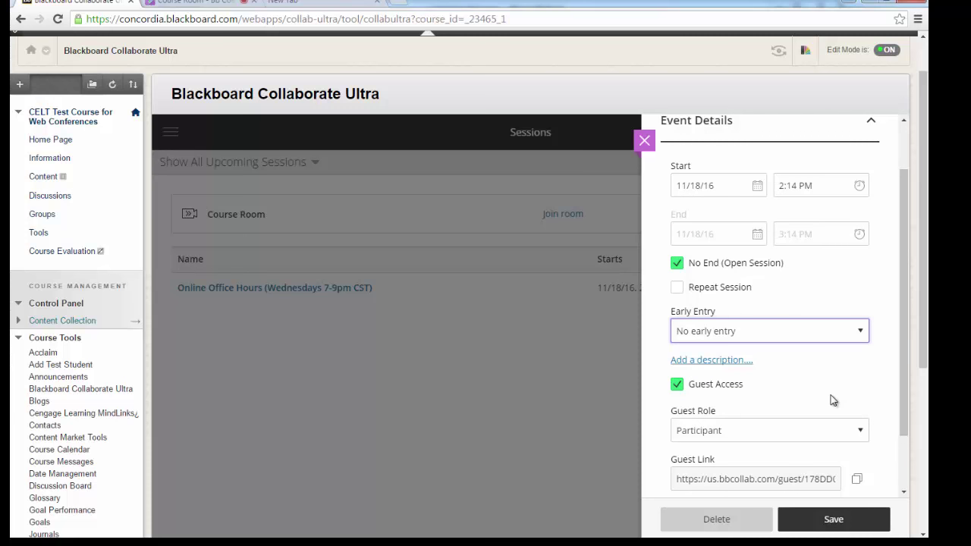
scroll(834, 387, down, 4)
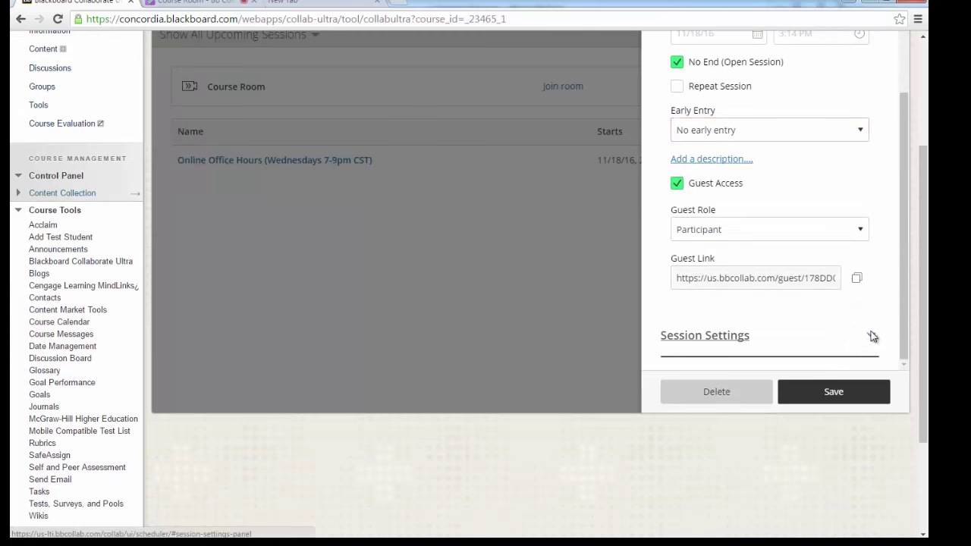
click(872, 336)
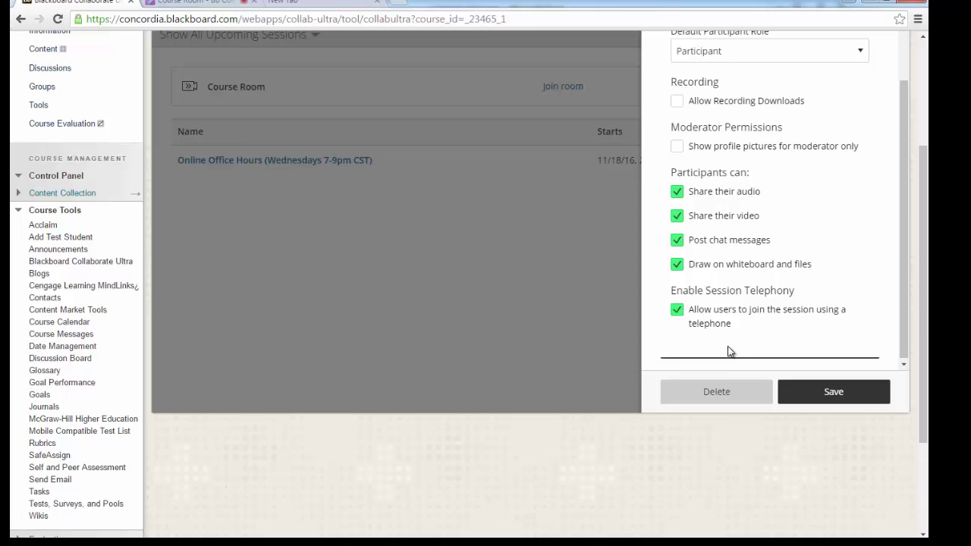
click(834, 392)
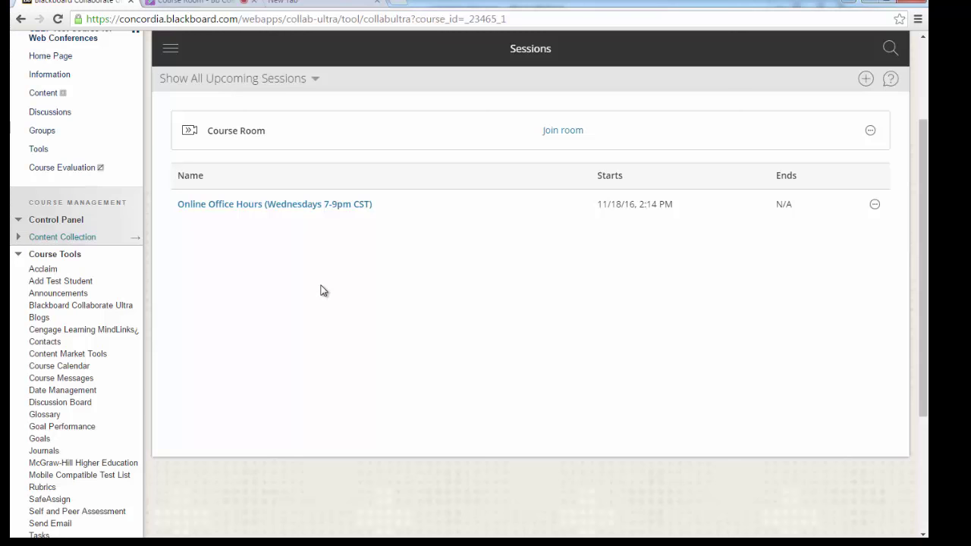
Step: Hide the Blackboard Collaborate Ultra link on the course's Tools page, expand Course Tools, and show the link again
scroll(321, 290, up, 2)
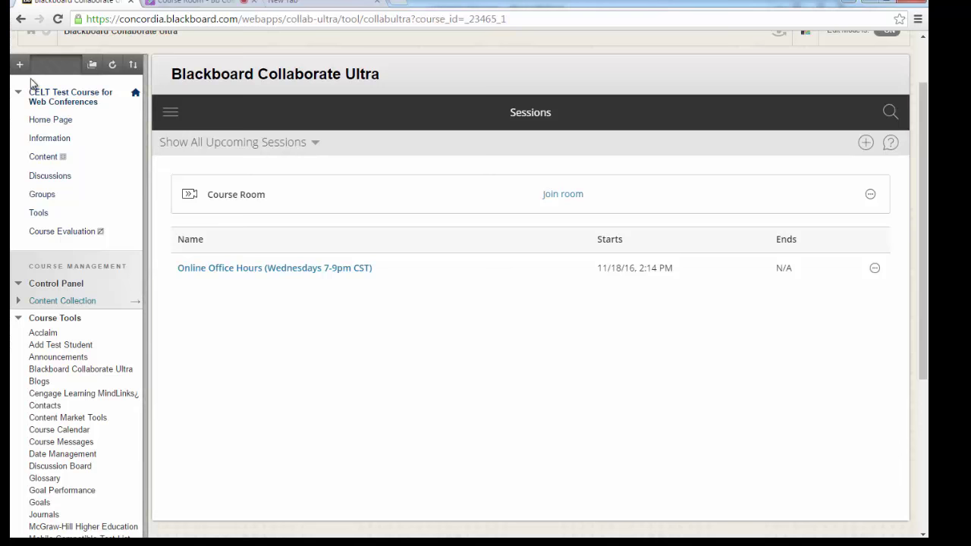
click(40, 214)
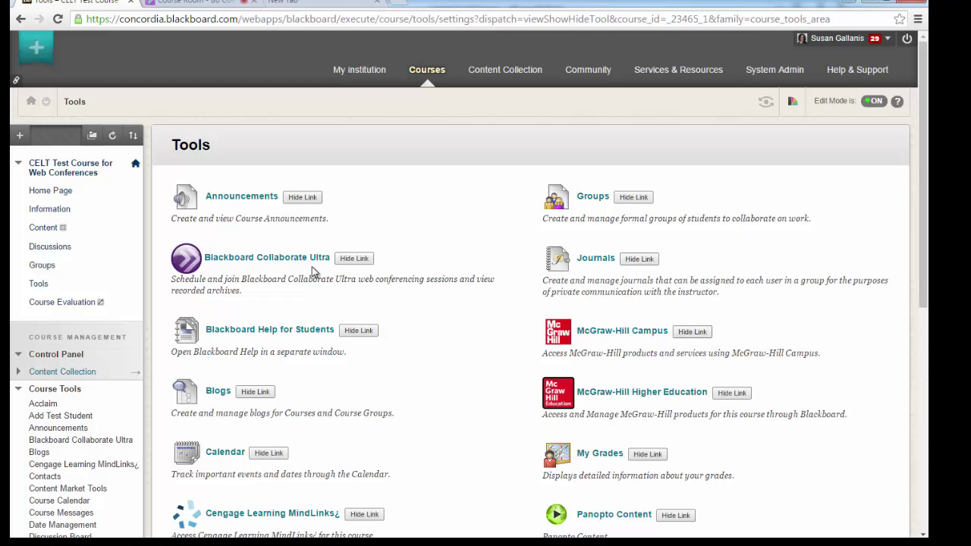
click(352, 261)
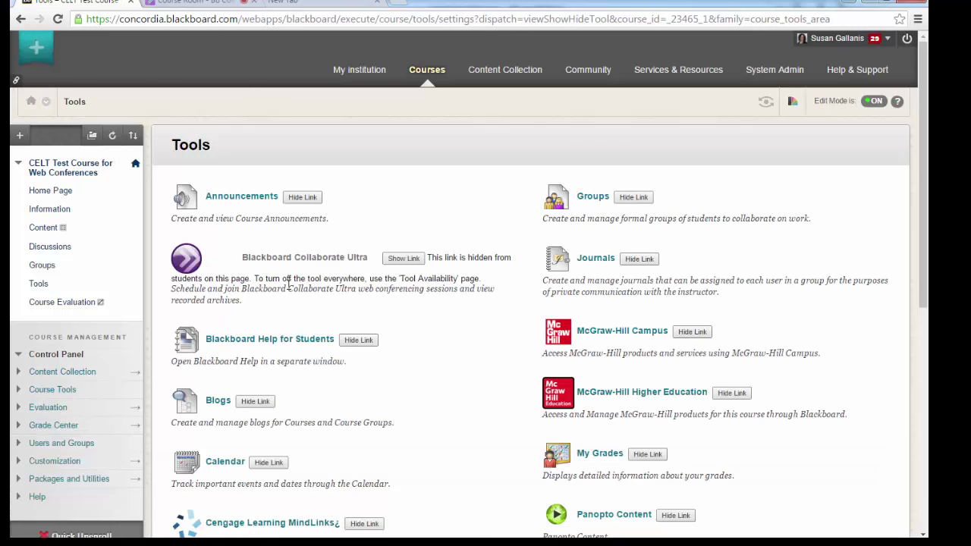
click(53, 390)
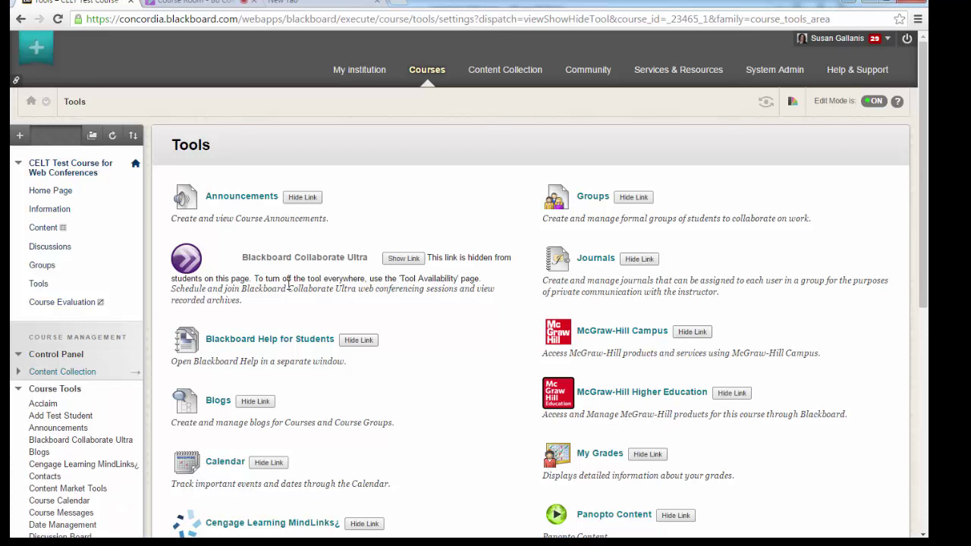
click(404, 259)
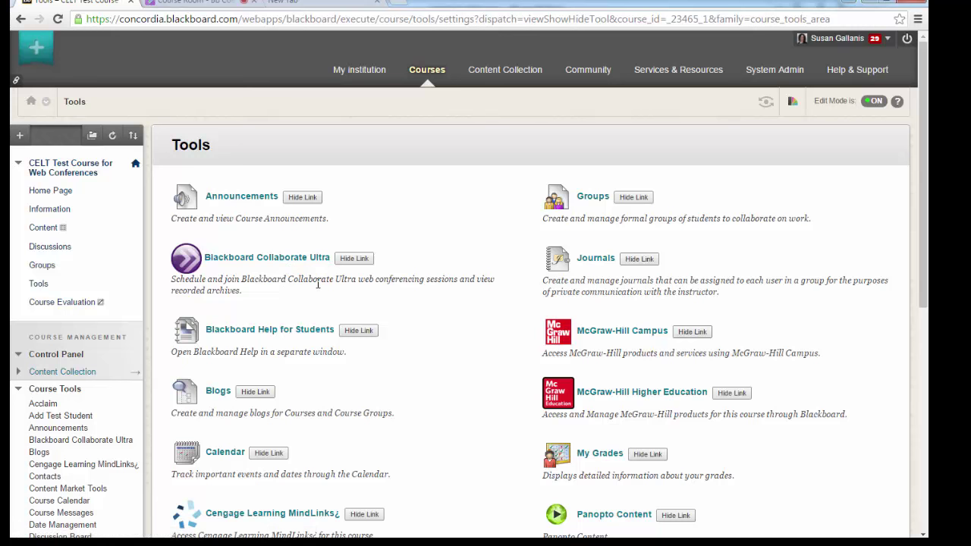
Step: Open Blackboard Collaborate Ultra from the course tools
click(110, 445)
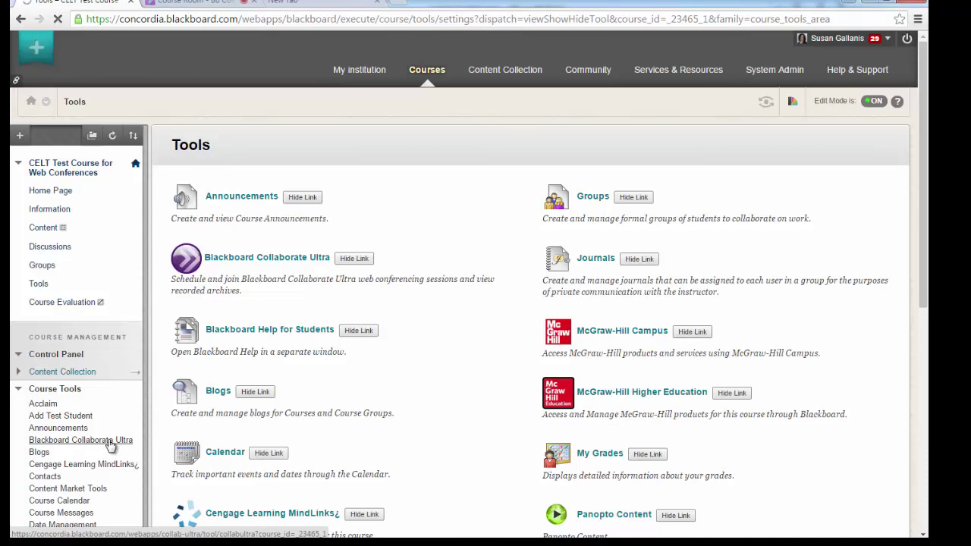